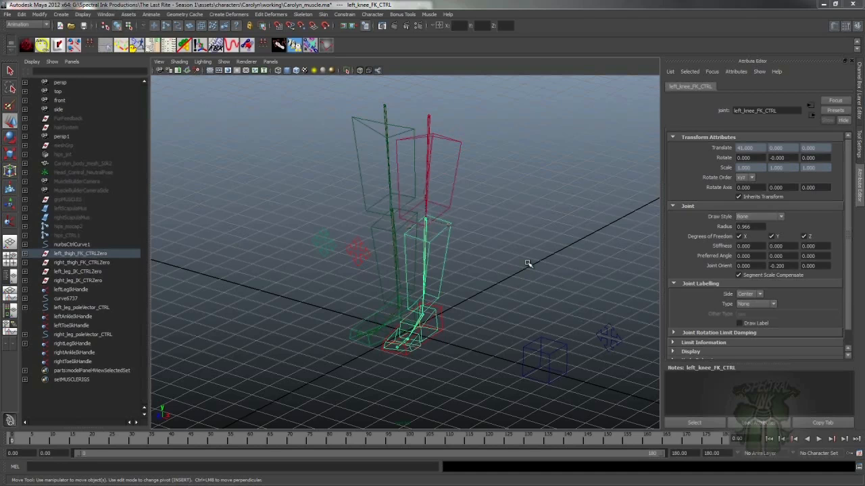
- Examine the leg control rig from several angles, selecting the IK handle at the left ankle and leftToeIkHandle
{"action": "mouse_move", "coordinate": [527, 272]}
{"action": "left_mouse_down", "text": "alt"}
{"action": "mouse_move", "coordinate": [533, 258]}
{"action": "mouse_move", "coordinate": [513, 262]}
{"action": "left_mouse_up", "text": "alt"}
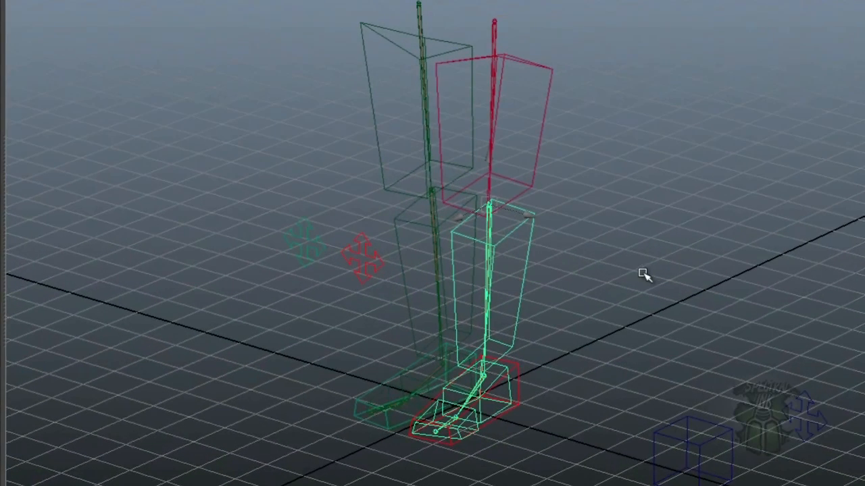
{"action": "left_click_drag", "start_coordinate": [622, 271], "coordinate": [635, 286], "text": "alt"}
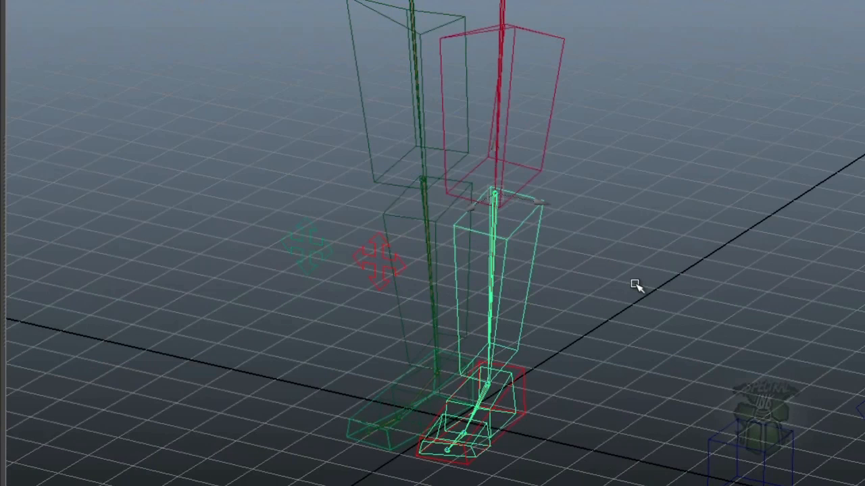
{"action": "left_click_drag", "start_coordinate": [563, 204], "coordinate": [650, 200], "text": "alt"}
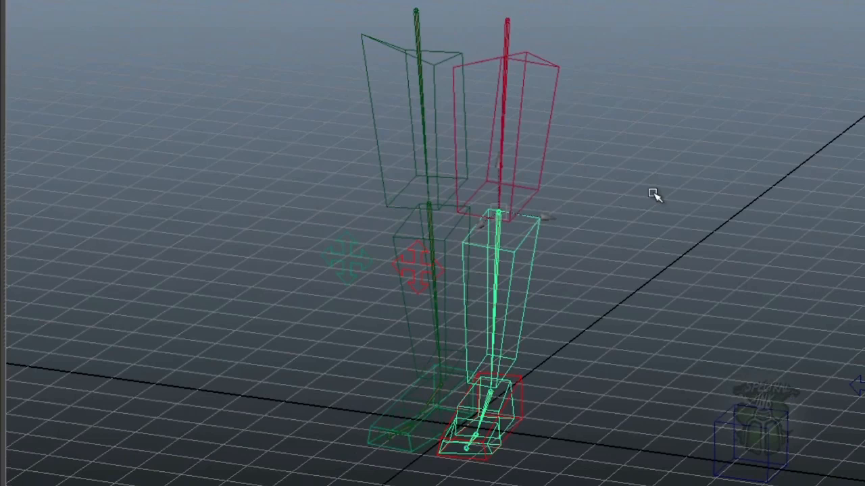
{"action": "left_click_drag", "start_coordinate": [652, 197], "coordinate": [612, 188], "text": "alt"}
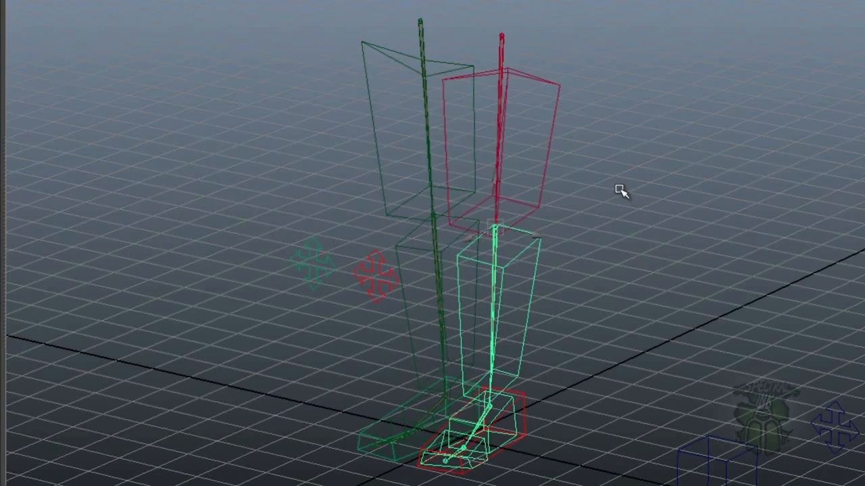
{"action": "left_click_drag", "start_coordinate": [621, 186], "coordinate": [631, 191], "text": "alt"}
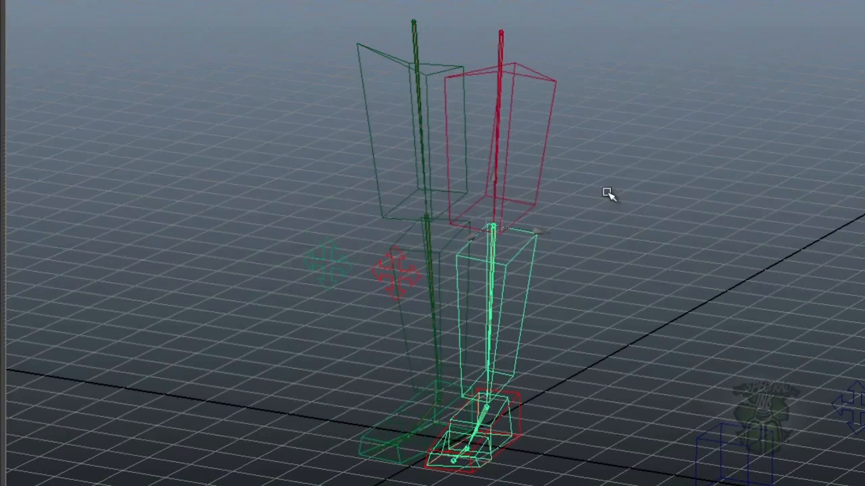
{"action": "left_click_drag", "start_coordinate": [604, 188], "coordinate": [598, 169], "text": "alt"}
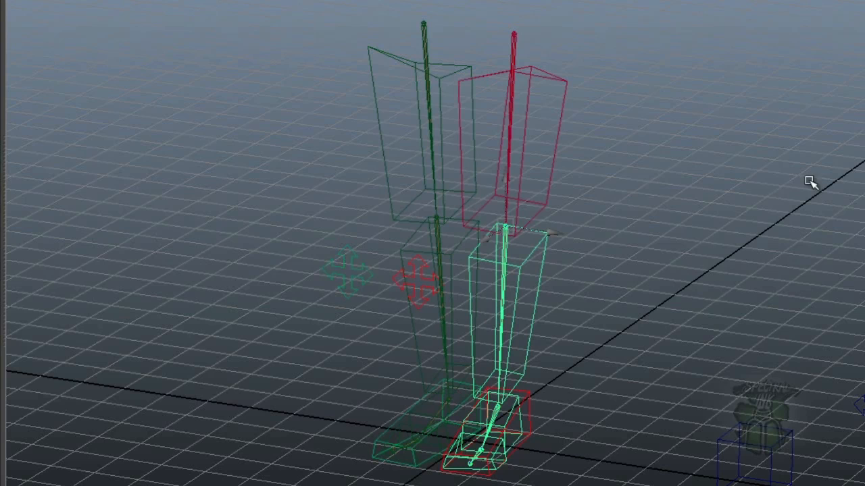
{"action": "left_click_drag", "start_coordinate": [704, 289], "coordinate": [312, 259], "text": "alt"}
{"action": "left_click", "coordinate": [478, 331]}
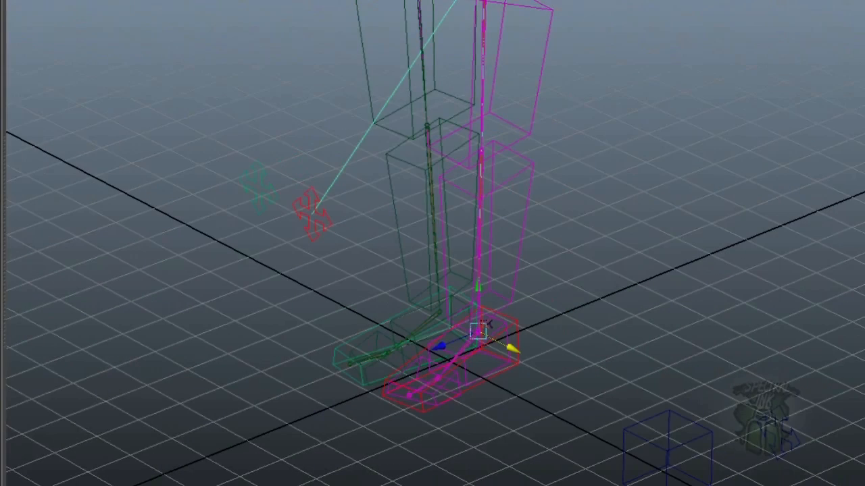
{"action": "left_click_drag", "start_coordinate": [546, 203], "coordinate": [284, 247], "text": "alt"}
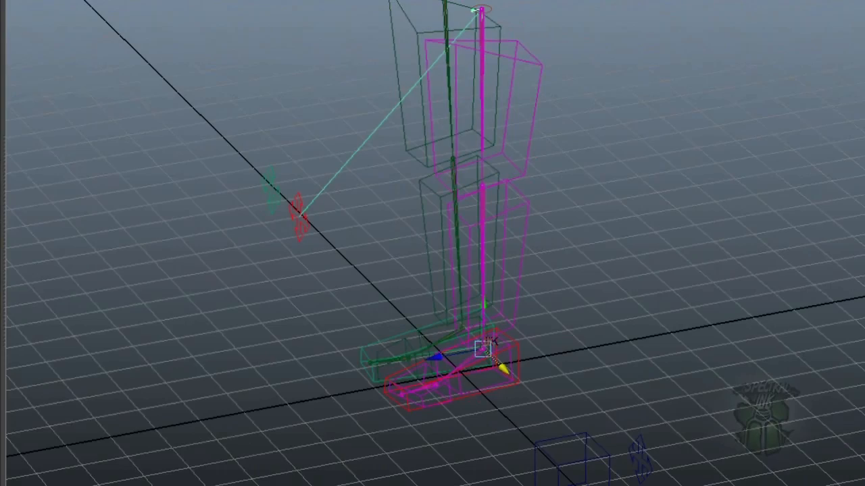
{"action": "left_click", "coordinate": [436, 385]}
{"action": "left_click_drag", "start_coordinate": [242, 290], "coordinate": [527, 243], "text": "alt"}
{"action": "left_click_drag", "start_coordinate": [565, 327], "coordinate": [563, 276], "text": "alt"}
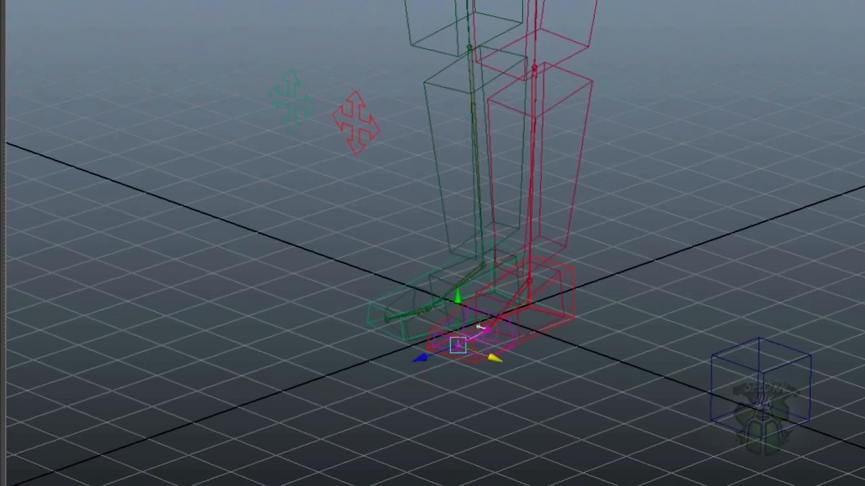
{"action": "left_click_drag", "start_coordinate": [520, 300], "coordinate": [640, 206], "text": "alt"}
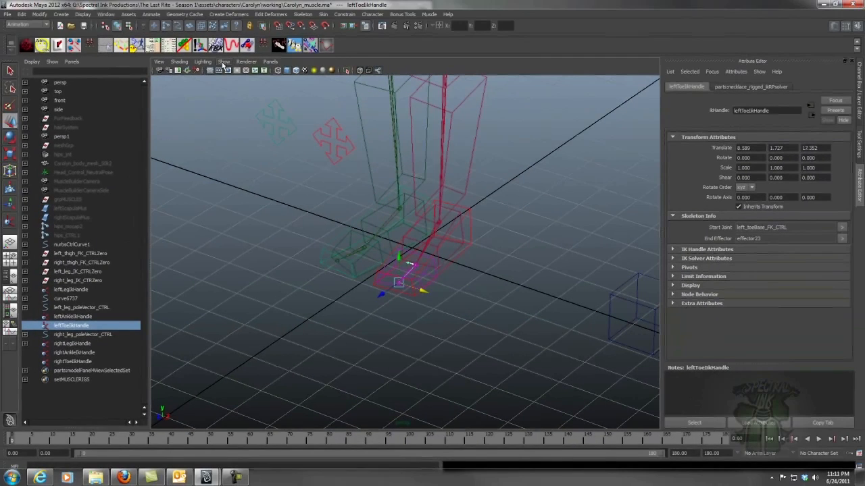
{"action": "left_click", "coordinate": [224, 64]}
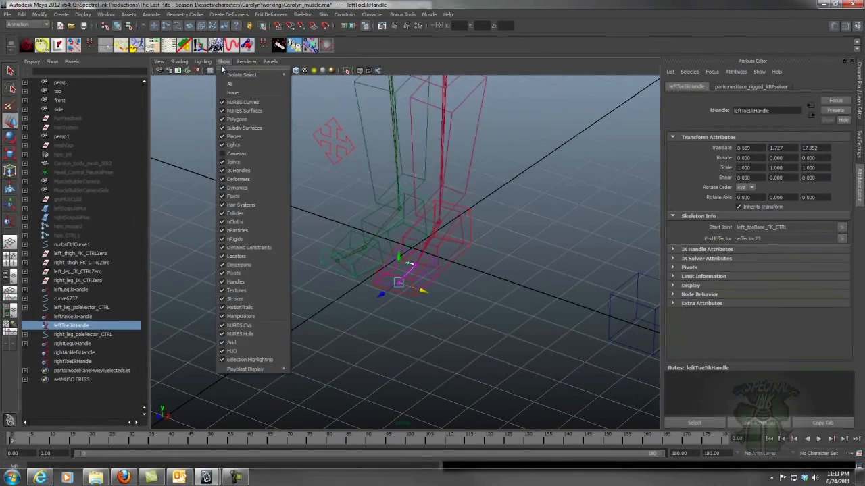
{"action": "mouse_move", "coordinate": [179, 62]}
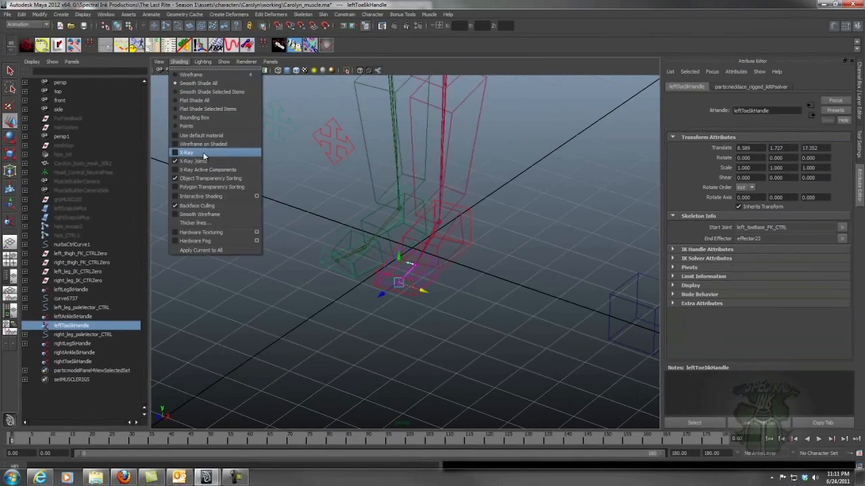
{"action": "mouse_move", "coordinate": [223, 63]}
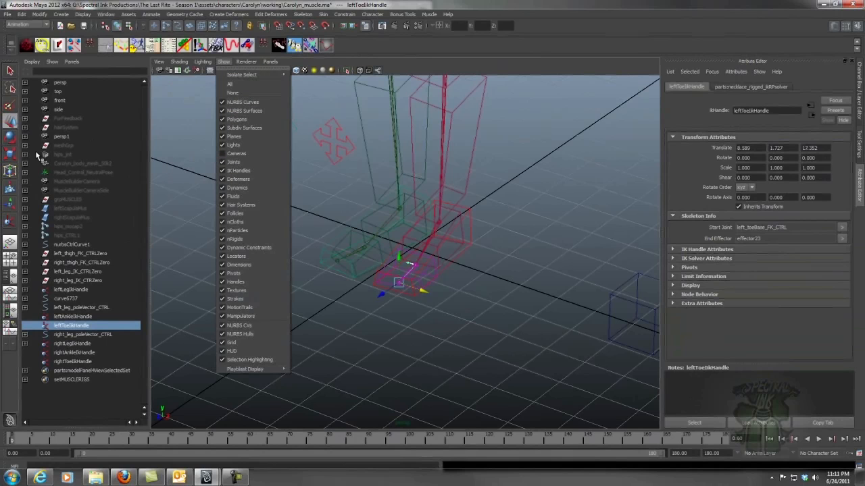
- Make the meshGrp group visible by setting its Visibility to 1
{"action": "left_click", "coordinate": [60, 145]}
{"action": "key", "text": "ctrl+a"}
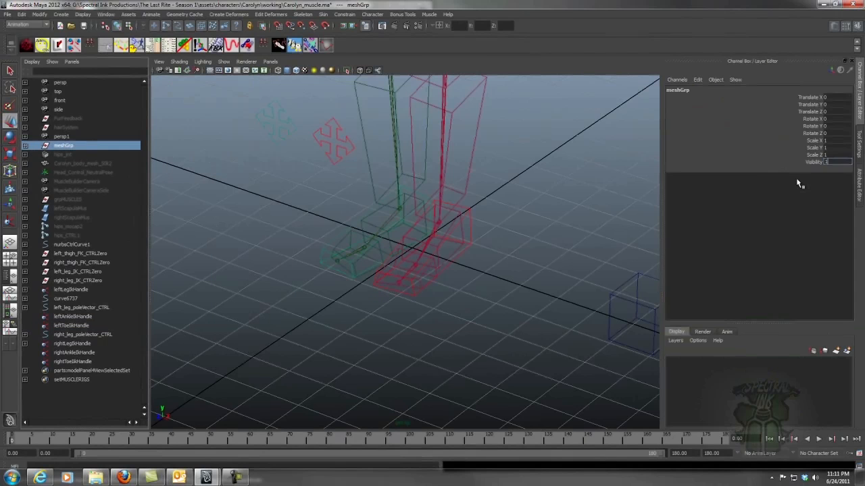
{"action": "type", "text": "1"}
{"action": "key", "text": "Return"}
{"action": "left_click_drag", "start_coordinate": [405, 211], "coordinate": [432, 218], "text": "alt"}
{"action": "right_click_drag", "start_coordinate": [202, 177], "coordinate": [248, 181], "text": "alt"}
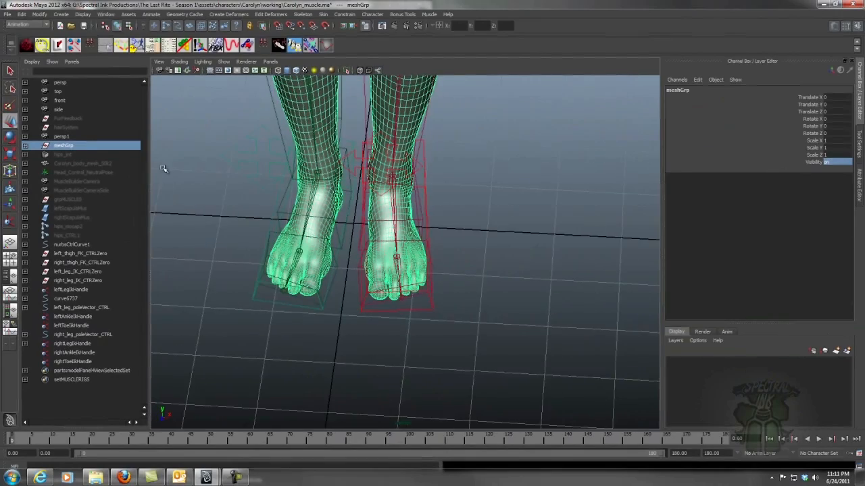
- Expand meshGrp, set the Visibility of its accessories group to 1, and clear the selection
{"action": "left_click", "coordinate": [25, 146]}
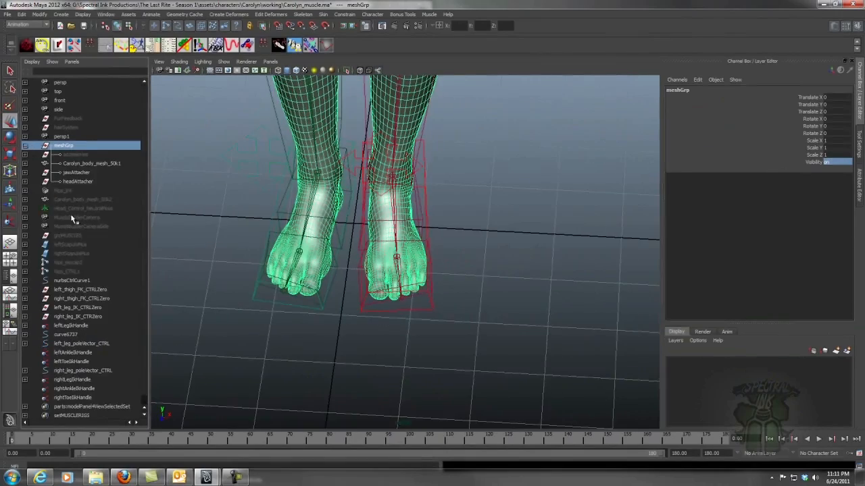
{"action": "left_click", "coordinate": [68, 155]}
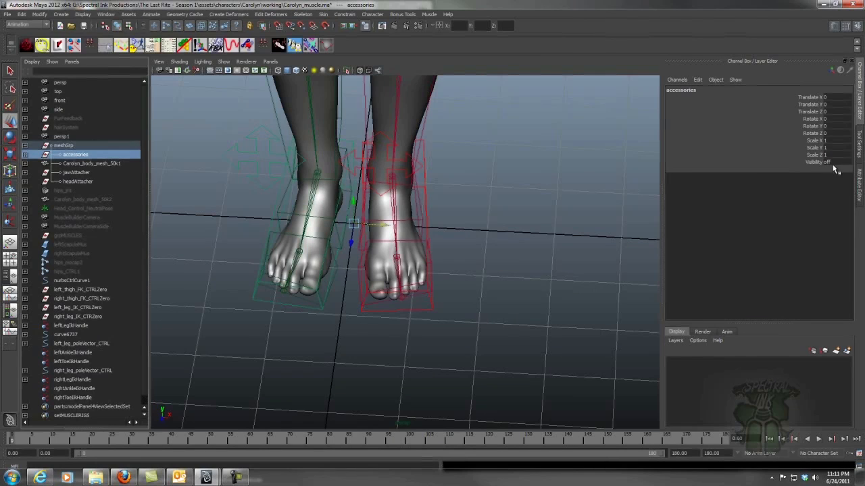
{"action": "type", "text": "1"}
{"action": "key", "text": "Return"}
{"action": "left_click_drag", "start_coordinate": [460, 231], "coordinate": [504, 215], "text": "alt"}
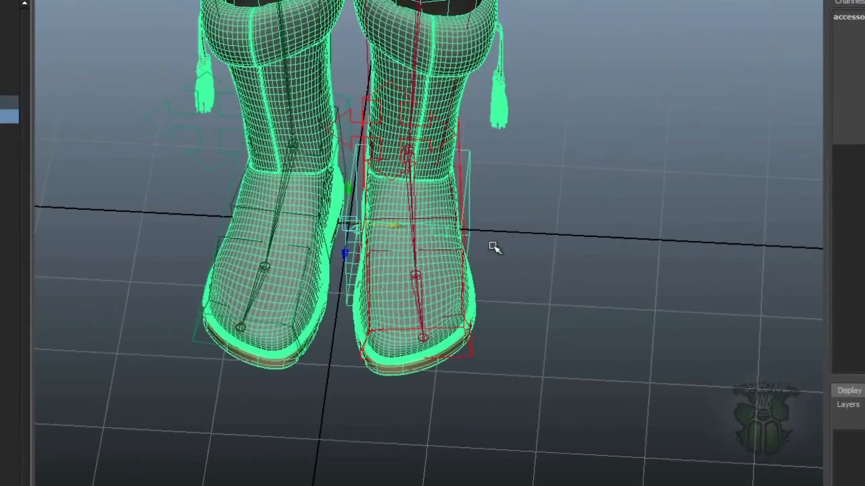
{"action": "left_click", "coordinate": [727, 276]}
- Select the sole of the character's left boot and turn off its smooth mesh preview
{"action": "left_click_drag", "start_coordinate": [727, 276], "coordinate": [688, 246], "text": "alt"}
{"action": "middle_click_drag", "start_coordinate": [724, 266], "coordinate": [656, 268], "text": "alt"}
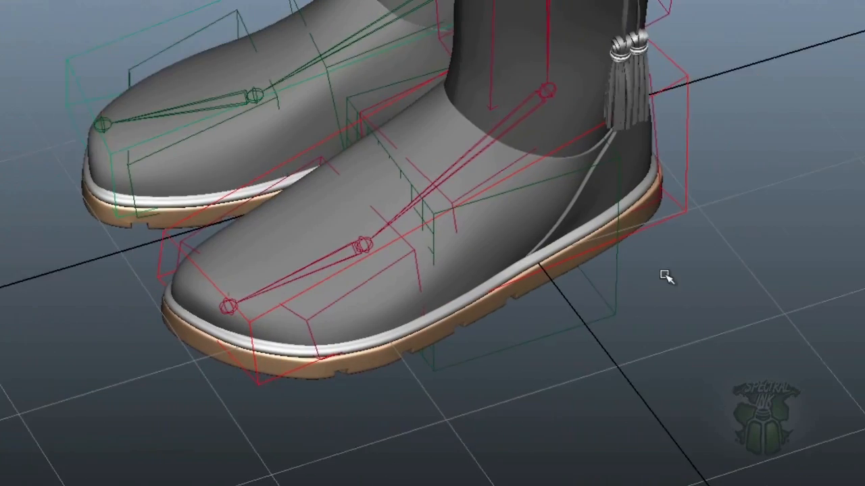
{"action": "left_click_drag", "start_coordinate": [690, 290], "coordinate": [688, 282], "text": "alt"}
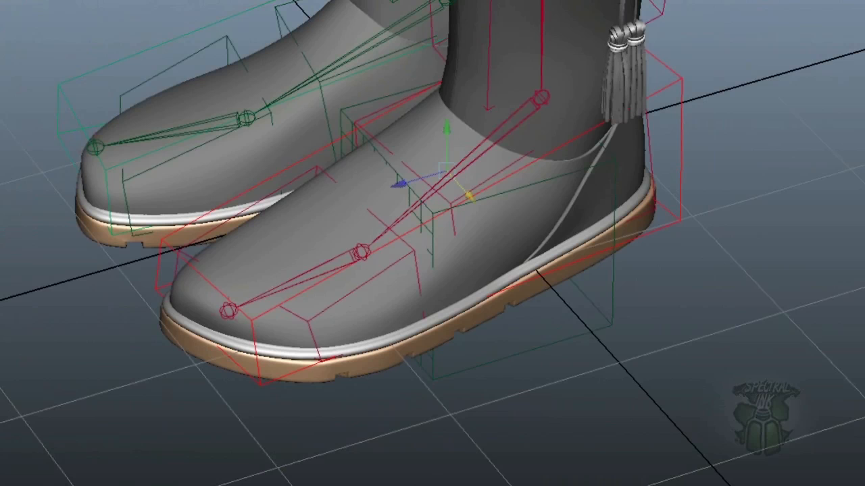
{"action": "left_click_drag", "start_coordinate": [659, 311], "coordinate": [580, 307], "text": "alt"}
{"action": "left_click", "coordinate": [652, 303]}
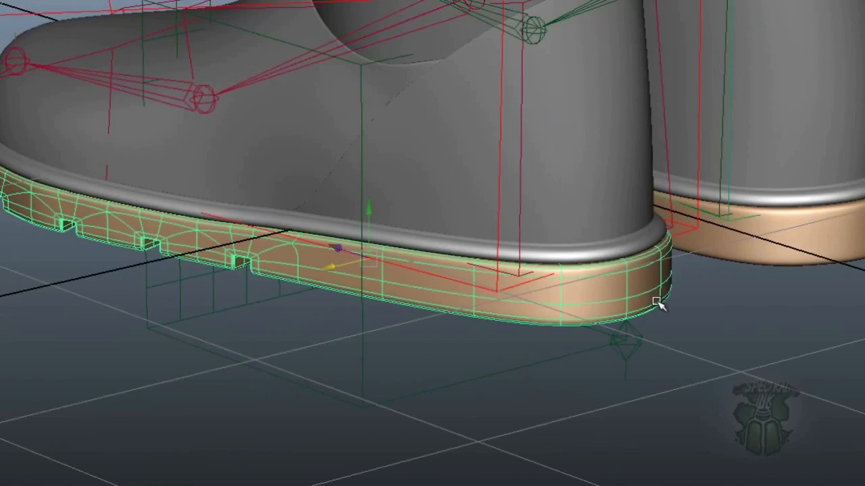
{"action": "key", "text": "1"}
- Examine both boots, their soles and the foot joints from the front, the side and close up
{"action": "left_click_drag", "start_coordinate": [624, 296], "coordinate": [578, 253], "text": "alt"}
{"action": "middle_click_drag", "start_coordinate": [577, 253], "coordinate": [625, 235], "text": "alt"}
{"action": "left_click_drag", "start_coordinate": [624, 235], "coordinate": [525, 178], "text": "alt"}
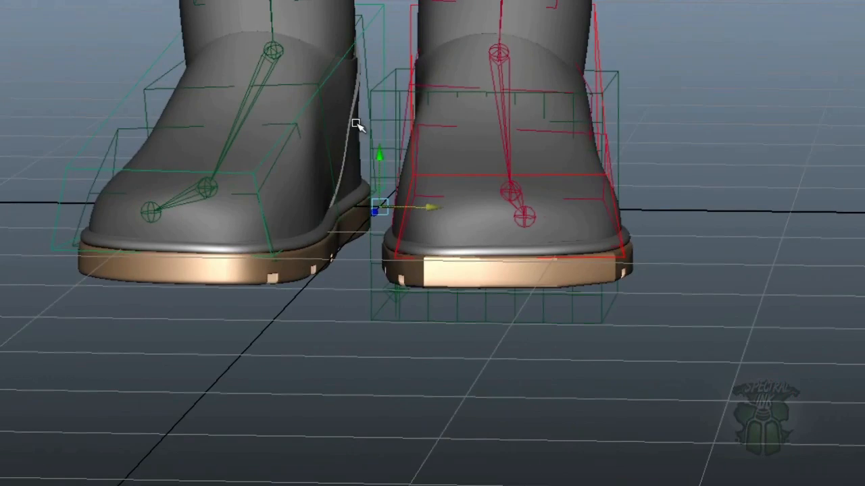
{"action": "left_click_drag", "start_coordinate": [691, 128], "coordinate": [394, 230], "text": "alt"}
{"action": "middle_click_drag", "start_coordinate": [599, 208], "coordinate": [309, 228], "text": "alt"}
{"action": "middle_click_drag", "start_coordinate": [434, 213], "coordinate": [466, 199], "text": "alt"}
{"action": "left_click_drag", "start_coordinate": [338, 206], "coordinate": [515, 198], "text": "alt"}
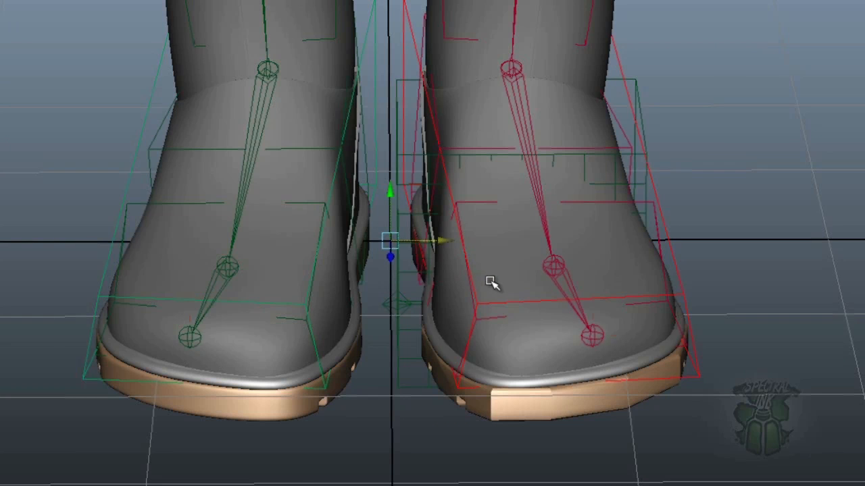
{"action": "left_click_drag", "start_coordinate": [492, 284], "coordinate": [434, 255], "text": "alt"}
{"action": "right_click_drag", "start_coordinate": [434, 254], "coordinate": [448, 277], "text": "alt"}
{"action": "left_click_drag", "start_coordinate": [448, 277], "coordinate": [448, 265], "text": "alt"}
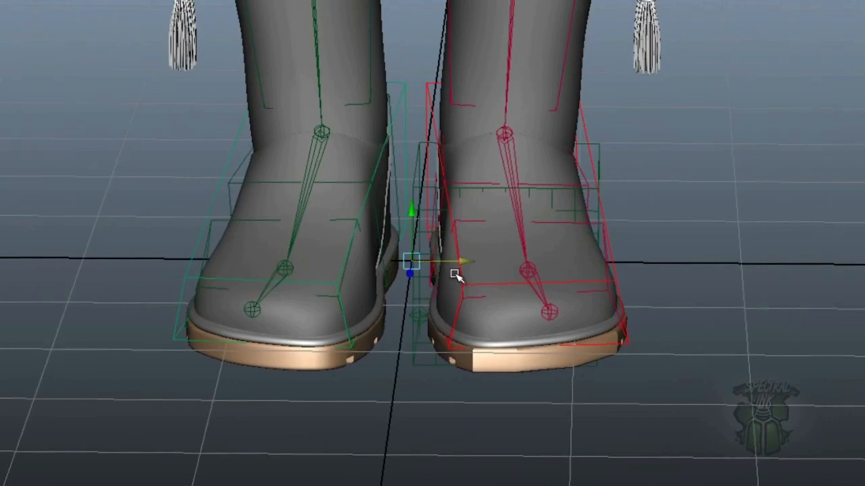
{"action": "left_click_drag", "start_coordinate": [474, 273], "coordinate": [547, 284], "text": "alt"}
{"action": "middle_click_drag", "start_coordinate": [488, 261], "coordinate": [502, 287], "text": "alt"}
{"action": "left_click_drag", "start_coordinate": [502, 287], "coordinate": [531, 262], "text": "alt"}
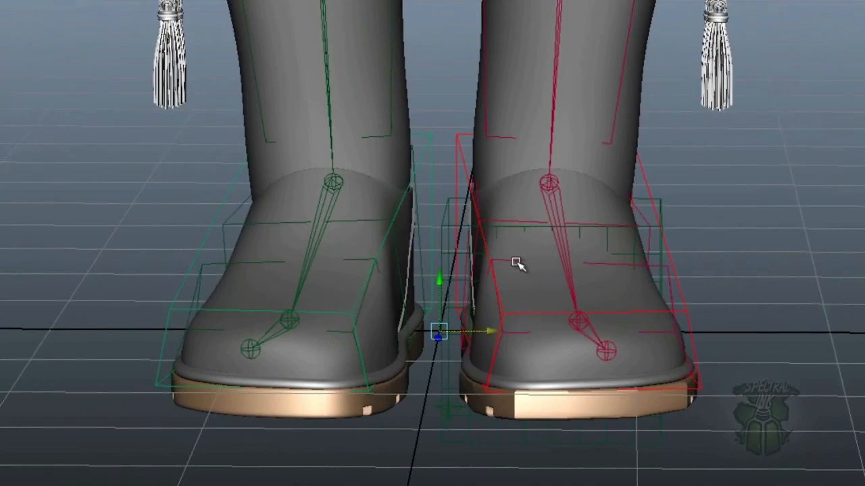
{"action": "left_click_drag", "start_coordinate": [554, 271], "coordinate": [480, 285], "text": "alt"}
{"action": "right_click_drag", "start_coordinate": [480, 285], "coordinate": [563, 290], "text": "alt"}
{"action": "left_click_drag", "start_coordinate": [562, 291], "coordinate": [484, 288], "text": "alt"}
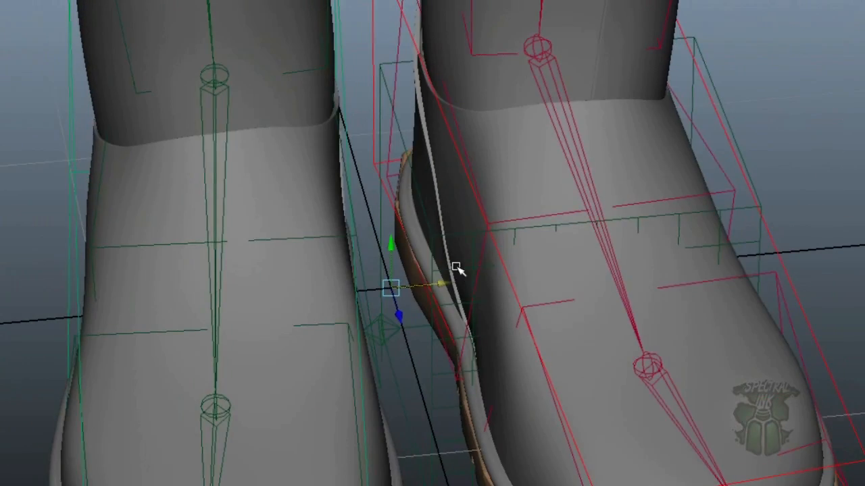
{"action": "left_click_drag", "start_coordinate": [653, 315], "coordinate": [621, 275], "text": "alt"}
{"action": "right_click_drag", "start_coordinate": [621, 275], "coordinate": [656, 279], "text": "alt"}
{"action": "left_click_drag", "start_coordinate": [655, 279], "coordinate": [558, 279], "text": "alt"}
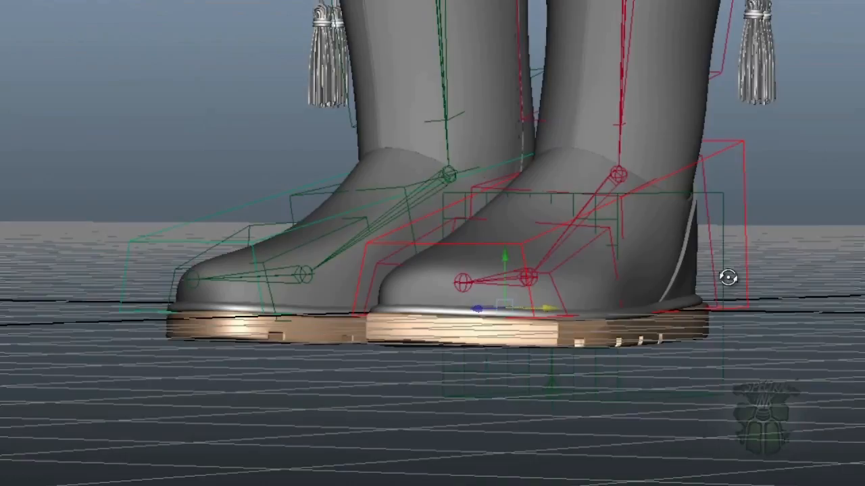
{"action": "left_click_drag", "start_coordinate": [728, 277], "coordinate": [694, 272], "text": "alt"}
{"action": "scroll", "coordinate": [690, 271], "scroll_direction": "up", "scroll_amount": 2}
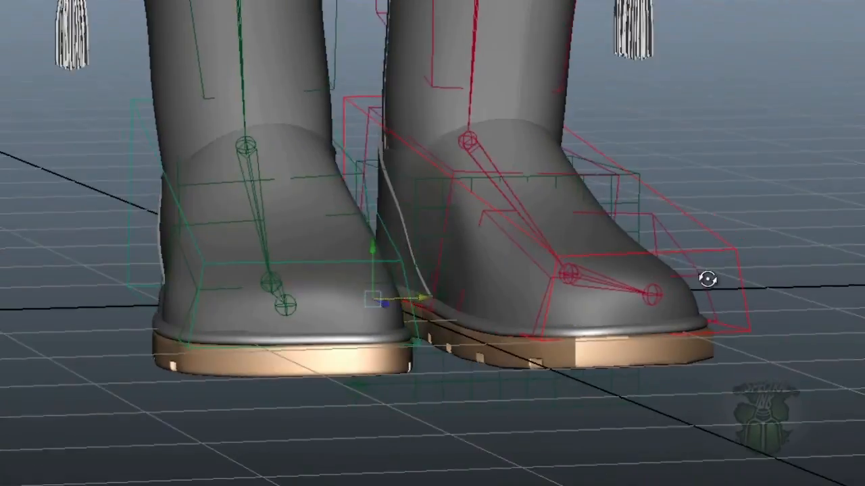
{"action": "left_click_drag", "start_coordinate": [707, 279], "coordinate": [362, 279], "text": "alt"}
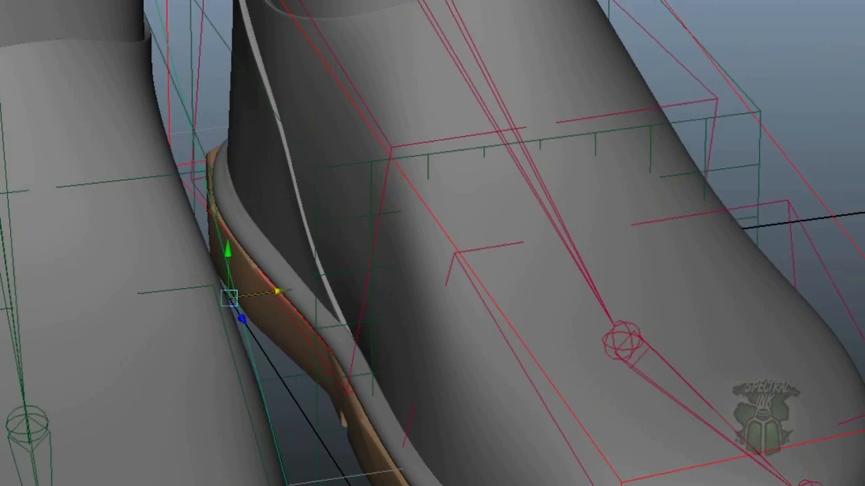
- Turn on Wireframe on Shaded and snap the locator to a vertex on the inner side of the left boot's sole
{"action": "left_click", "coordinate": [68, 2]}
{"action": "left_click", "coordinate": [107, 82]}
{"action": "left_click_drag", "start_coordinate": [379, 261], "coordinate": [378, 296], "text": "alt"}
{"action": "scroll", "coordinate": [408, 293], "scroll_direction": "up", "scroll_amount": 2}
{"action": "mouse_move", "coordinate": [296, 295]}
{"action": "middle_mouse_down", "text": "alt"}
{"action": "mouse_move", "coordinate": [268, 294]}
{"action": "mouse_move", "coordinate": [284, 287]}
{"action": "middle_mouse_up", "text": "alt"}
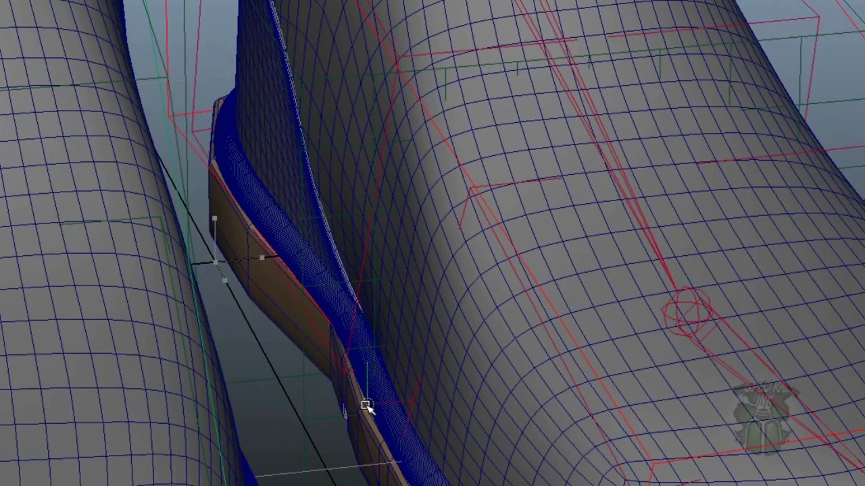
{"action": "left_click_drag", "start_coordinate": [363, 404], "coordinate": [524, 272]}
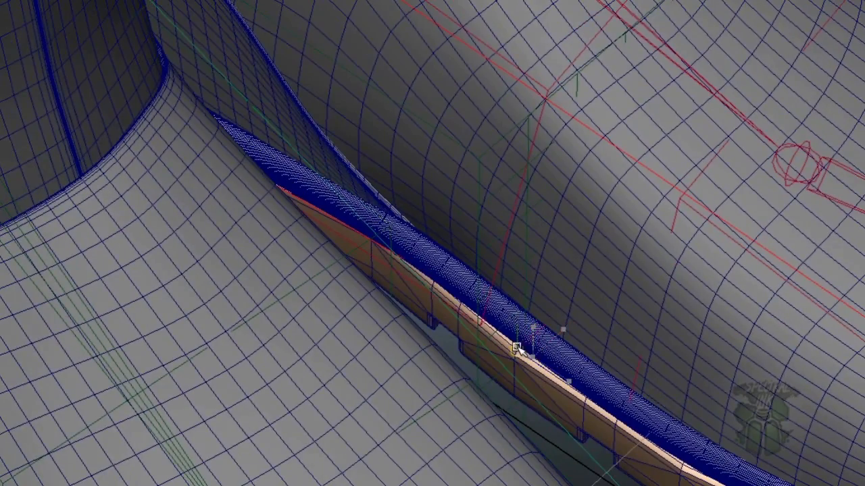
- Snap a locator to a vertex on the outer edge of the left boot's sole, near the ball of the foot
{"action": "left_click_drag", "start_coordinate": [617, 309], "coordinate": [406, 256], "text": "alt"}
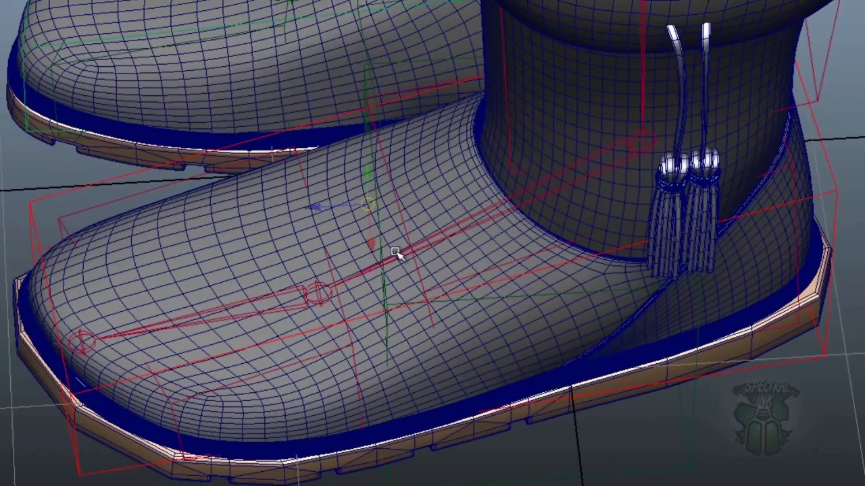
{"action": "left_click_drag", "start_coordinate": [372, 208], "coordinate": [474, 419]}
{"action": "right_click_drag", "start_coordinate": [479, 365], "coordinate": [573, 363], "text": "alt"}
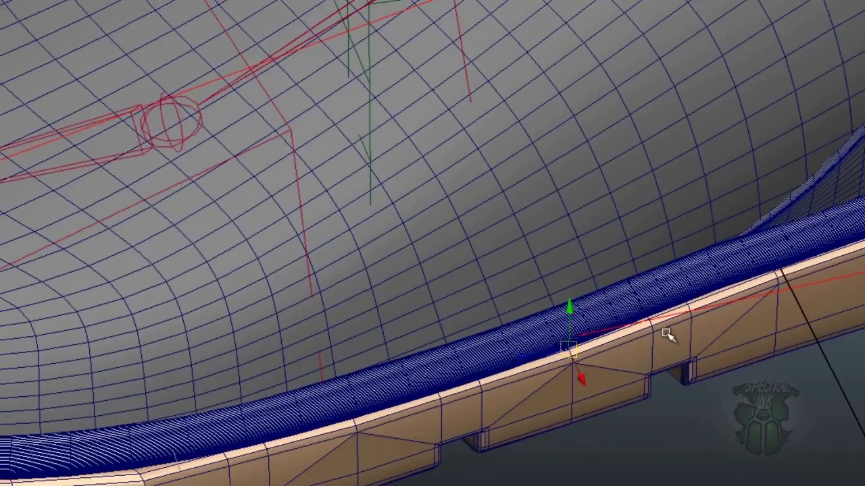
- Duplicate the locator and snap the copy to a vertex at the back of the left boot's heel
{"action": "right_click_drag", "start_coordinate": [666, 336], "coordinate": [396, 300], "text": "alt"}
{"action": "left_click_drag", "start_coordinate": [395, 299], "coordinate": [419, 271], "text": "alt"}
{"action": "right_click_drag", "start_coordinate": [418, 271], "coordinate": [408, 269], "text": "alt"}
{"action": "left_click_drag", "start_coordinate": [407, 268], "coordinate": [447, 231], "text": "alt"}
{"action": "right_click_drag", "start_coordinate": [447, 230], "coordinate": [419, 246], "text": "alt"}
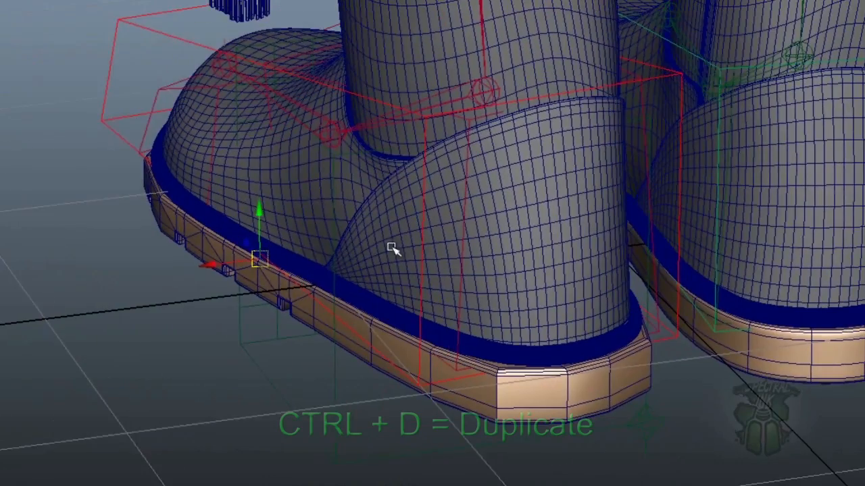
{"action": "left_click_drag", "start_coordinate": [261, 258], "coordinate": [635, 352]}
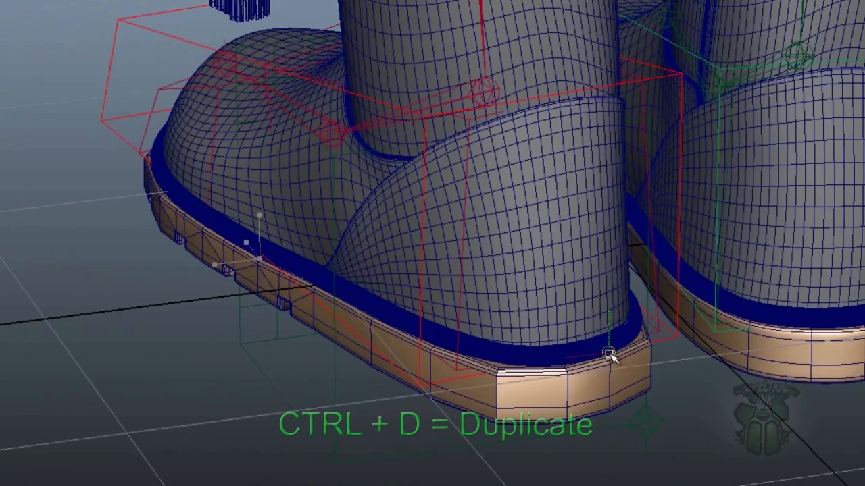
- Duplicate the heel locator and snap the copy to a vertex at the front edge of the left boot's sole
{"action": "right_click_drag", "start_coordinate": [518, 295], "coordinate": [770, 295], "text": "alt"}
{"action": "left_click_drag", "start_coordinate": [667, 303], "coordinate": [540, 289], "text": "alt"}
{"action": "right_click_drag", "start_coordinate": [540, 289], "coordinate": [463, 267], "text": "alt"}
{"action": "left_click_drag", "start_coordinate": [463, 266], "coordinate": [540, 318], "text": "alt"}
{"action": "left_click", "coordinate": [309, 307]}
{"action": "middle_click_drag", "start_coordinate": [261, 299], "coordinate": [328, 273], "text": "alt"}
{"action": "right_click_drag", "start_coordinate": [328, 273], "coordinate": [675, 270], "text": "alt"}
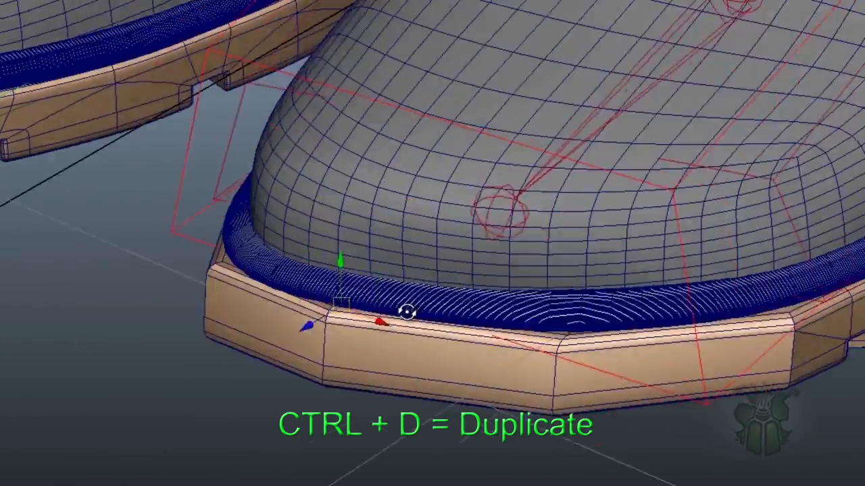
{"action": "left_click_drag", "start_coordinate": [399, 311], "coordinate": [481, 313], "text": "alt"}
{"action": "middle_click_drag", "start_coordinate": [479, 313], "coordinate": [407, 310], "text": "alt"}
{"action": "left_click_drag", "start_coordinate": [407, 310], "coordinate": [457, 321], "text": "alt"}
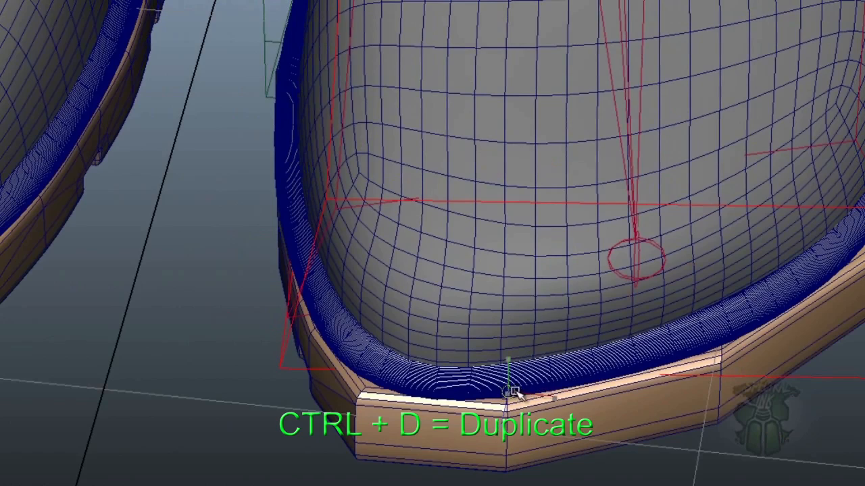
- Shift the toe locator outward along the front of the left boot's sole, roughly in line with the toe joint
{"action": "left_click_drag", "start_coordinate": [659, 369], "coordinate": [687, 372], "text": "alt"}
{"action": "right_click_drag", "start_coordinate": [687, 373], "coordinate": [570, 399], "text": "alt"}
{"action": "left_click_drag", "start_coordinate": [570, 399], "coordinate": [496, 367], "text": "alt"}
{"action": "right_click_drag", "start_coordinate": [496, 367], "coordinate": [627, 364], "text": "alt"}
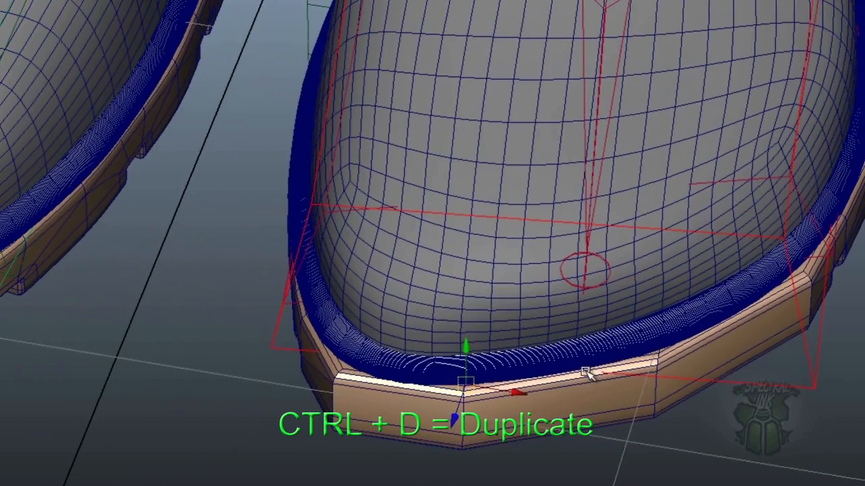
{"action": "left_click_drag", "start_coordinate": [466, 386], "coordinate": [610, 336]}
{"action": "right_click_drag", "start_coordinate": [610, 336], "coordinate": [437, 304], "text": "alt"}
{"action": "left_click_drag", "start_coordinate": [436, 304], "coordinate": [415, 317], "text": "alt"}
{"action": "middle_click_drag", "start_coordinate": [414, 317], "coordinate": [424, 343], "text": "alt"}
{"action": "right_click_drag", "start_coordinate": [424, 343], "coordinate": [453, 291], "text": "alt"}
{"action": "left_click_drag", "start_coordinate": [454, 291], "coordinate": [473, 236], "text": "alt"}
{"action": "middle_click_drag", "start_coordinate": [473, 236], "coordinate": [446, 269], "text": "alt"}
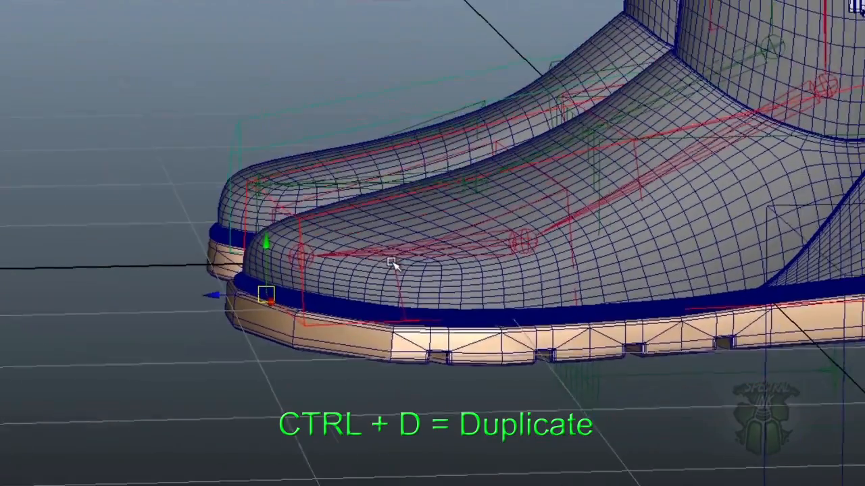
- Duplicate the toe locator and snap the copy to the ball joint inside the left boot
{"action": "left_click_drag", "start_coordinate": [390, 254], "coordinate": [393, 262], "text": "alt"}
{"action": "left_click_drag", "start_coordinate": [277, 312], "coordinate": [541, 248]}
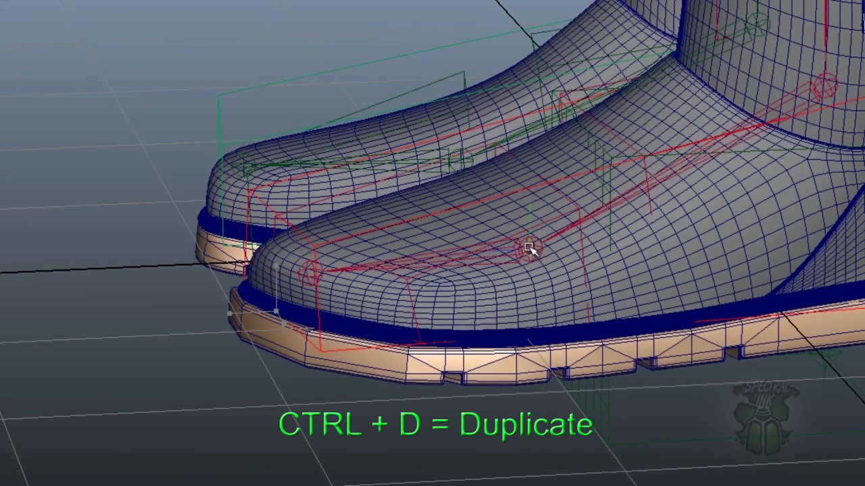
{"action": "right_click_drag", "start_coordinate": [445, 234], "coordinate": [596, 247], "text": "alt"}
{"action": "left_click_drag", "start_coordinate": [597, 247], "coordinate": [483, 264], "text": "alt"}
{"action": "scroll", "coordinate": [420, 260], "scroll_direction": "up", "scroll_amount": 5}
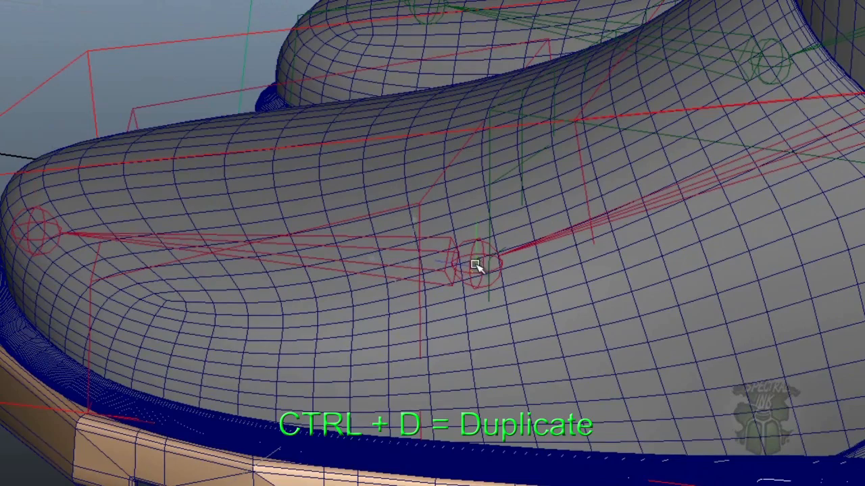
- Examine the ball joint locator and the left boot's sole from the front and the side
{"action": "left_click_drag", "start_coordinate": [534, 241], "coordinate": [777, 242], "text": "alt"}
{"action": "right_click_drag", "start_coordinate": [777, 242], "coordinate": [641, 212], "text": "alt"}
{"action": "left_click_drag", "start_coordinate": [641, 212], "coordinate": [616, 223], "text": "alt"}
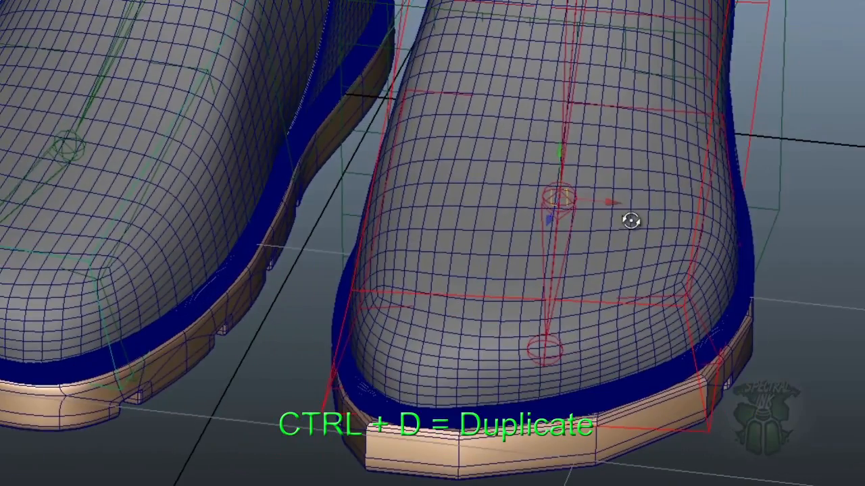
{"action": "left_click_drag", "start_coordinate": [690, 224], "coordinate": [462, 212], "text": "alt"}
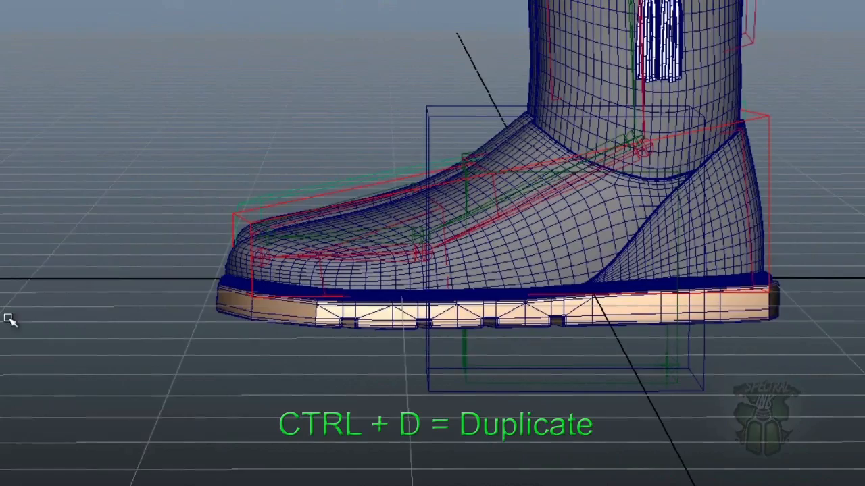
{"action": "right_click_drag", "start_coordinate": [571, 298], "coordinate": [600, 281], "text": "alt"}
{"action": "mouse_move", "coordinate": [600, 281]}
{"action": "left_mouse_down", "text": "alt"}
{"action": "mouse_move", "coordinate": [741, 280]}
{"action": "mouse_move", "coordinate": [604, 274]}
{"action": "mouse_move", "coordinate": [585, 287]}
{"action": "left_mouse_up", "text": "alt"}
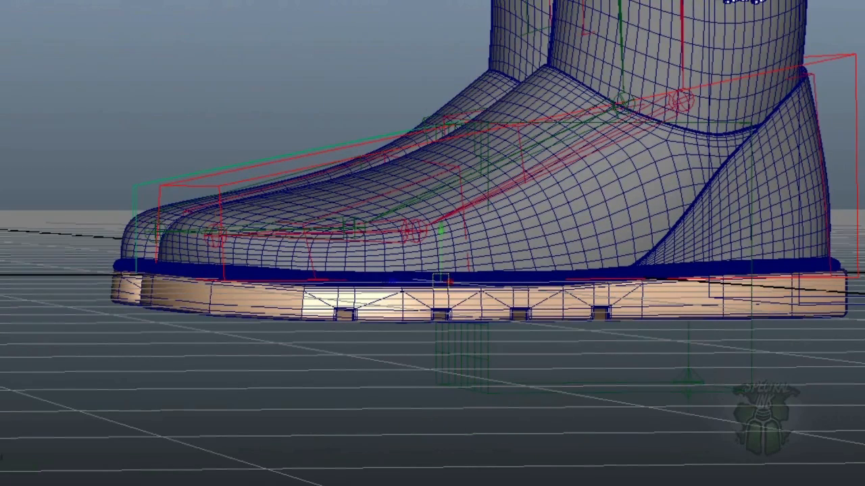
{"action": "left_click_drag", "start_coordinate": [548, 303], "coordinate": [412, 322], "text": "alt"}
{"action": "right_click_drag", "start_coordinate": [412, 322], "coordinate": [494, 307], "text": "alt"}
{"action": "left_click_drag", "start_coordinate": [493, 307], "coordinate": [498, 327], "text": "alt"}
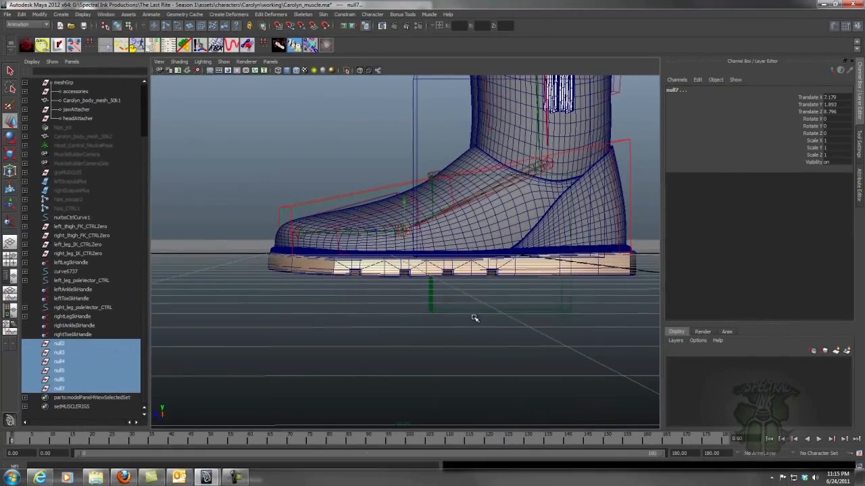
- In the side view, move null2 through null5 together down to the underside of the left boot's sole
{"action": "key", "text": "space"}
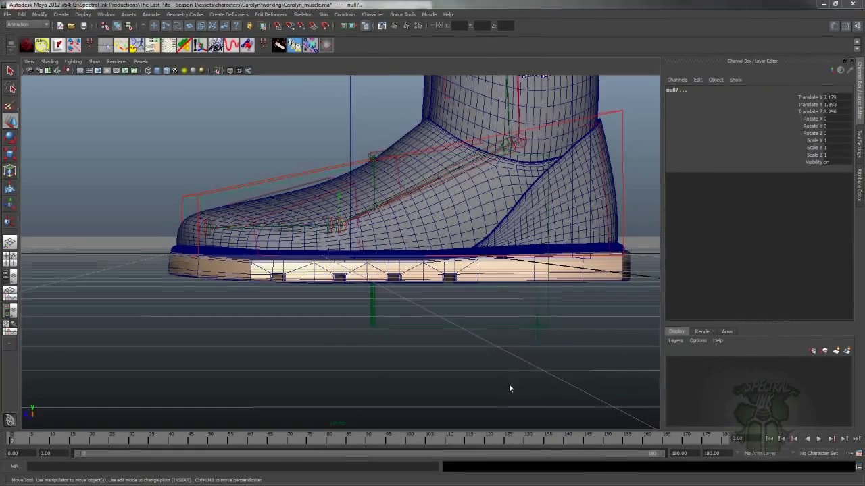
{"action": "key", "text": "space"}
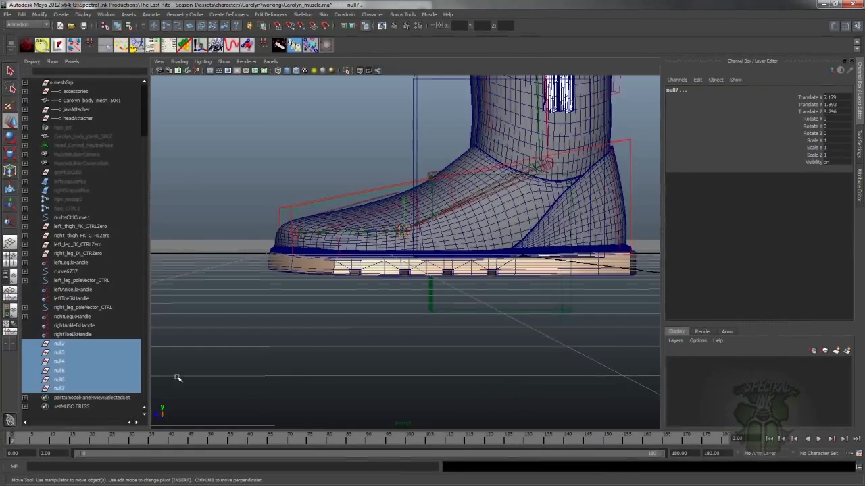
{"action": "left_click", "coordinate": [11, 261]}
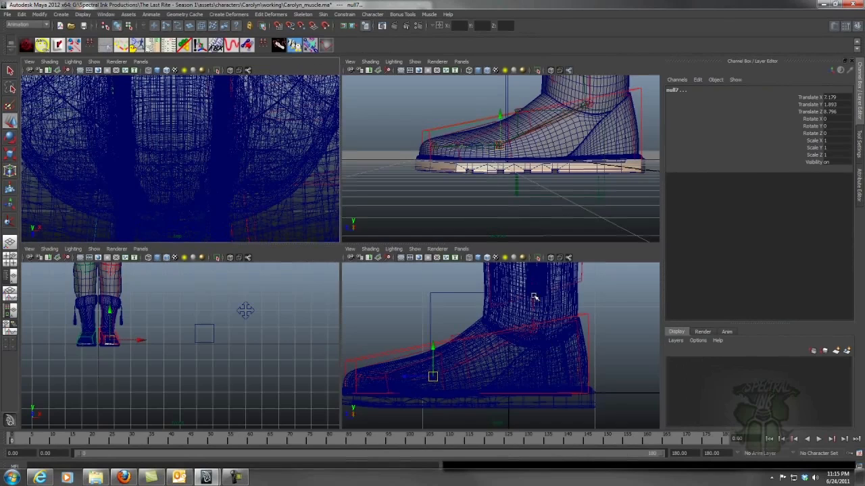
{"action": "key", "text": "space"}
{"action": "right_click_drag", "start_coordinate": [565, 307], "coordinate": [497, 285], "text": "alt"}
{"action": "middle_click_drag", "start_coordinate": [497, 284], "coordinate": [610, 246], "text": "alt"}
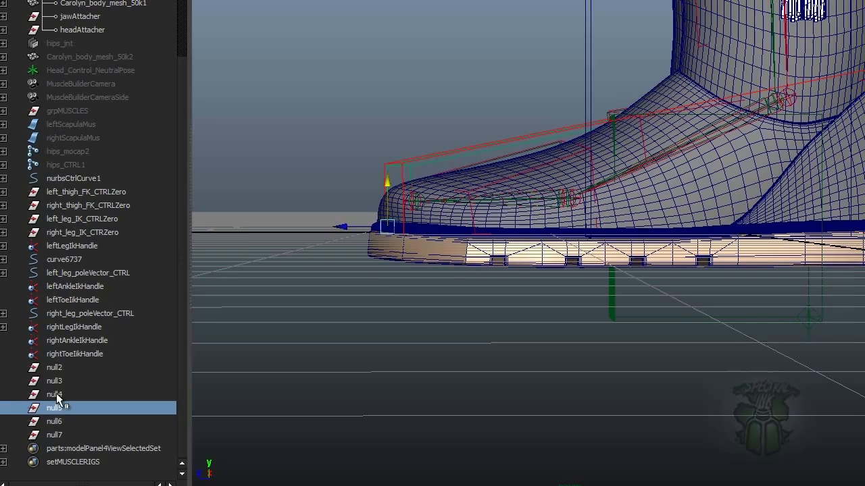
{"action": "left_click_drag", "start_coordinate": [57, 399], "coordinate": [55, 367]}
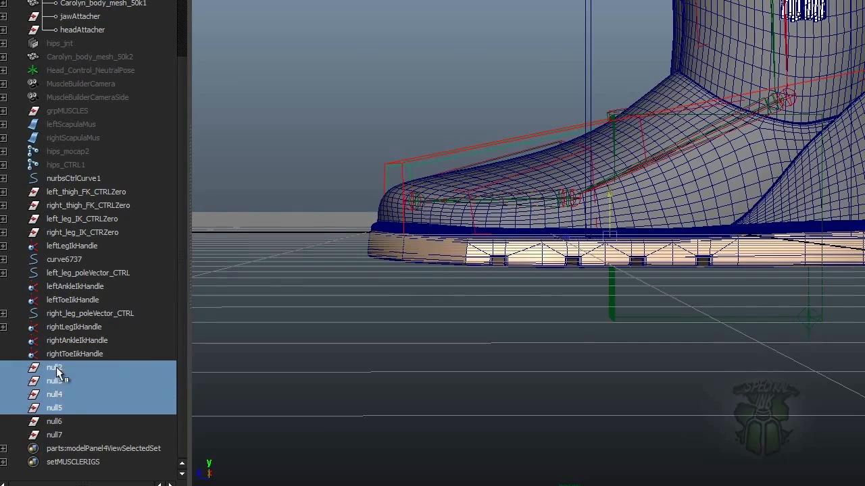
{"action": "key", "text": "f"}
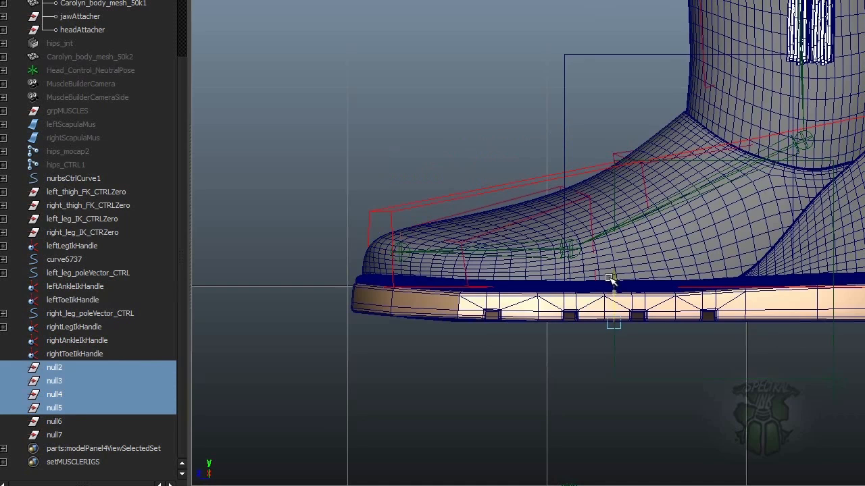
- Select null2, null3 and null4 one at a time to check where each sits along the sole
{"action": "left_click", "coordinate": [59, 368]}
{"action": "left_click", "coordinate": [58, 382]}
{"action": "left_click", "coordinate": [60, 394]}
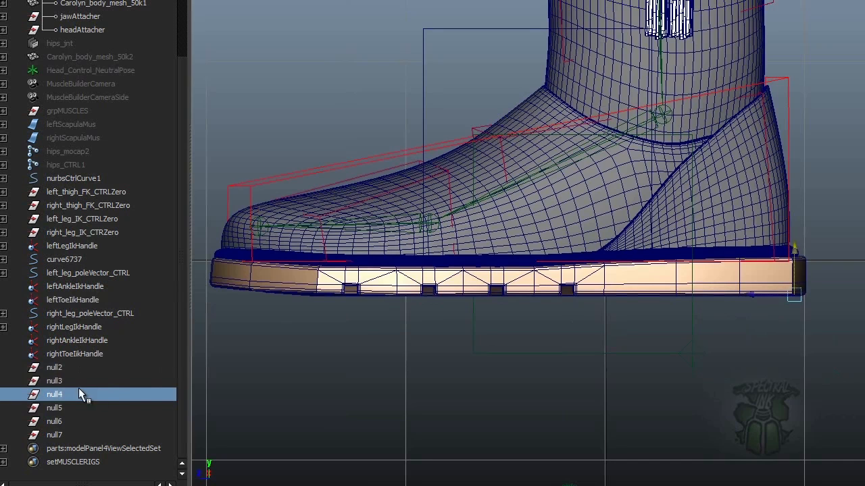
{"action": "left_click", "coordinate": [56, 382]}
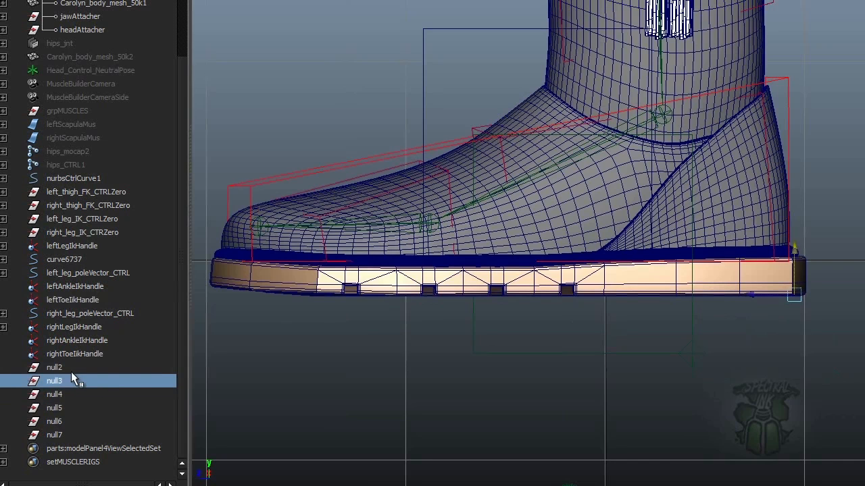
{"action": "middle_click_drag", "start_coordinate": [500, 279], "coordinate": [628, 274], "text": "alt"}
{"action": "left_click", "coordinate": [58, 367]}
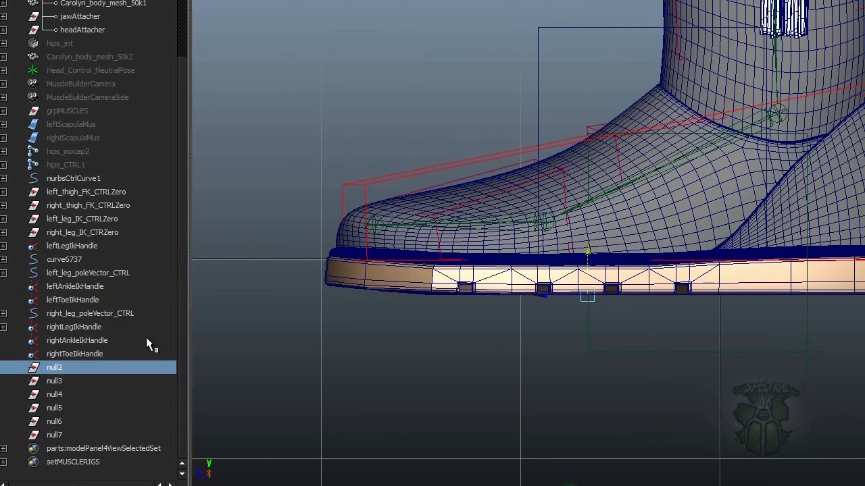
{"action": "left_click", "coordinate": [71, 381]}
{"action": "left_click", "coordinate": [54, 396]}
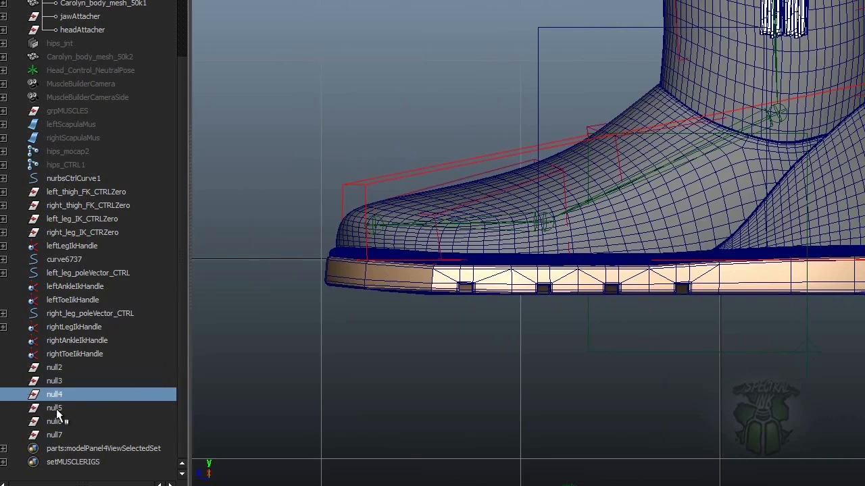
- Fine-tune null5 in the side view so it sits on the underside of the sole at the toe tip
{"action": "left_click", "coordinate": [56, 408]}
{"action": "left_click_drag", "start_coordinate": [346, 243], "coordinate": [351, 247]}
{"action": "right_click_drag", "start_coordinate": [360, 249], "coordinate": [353, 237], "text": "alt"}
{"action": "middle_click_drag", "start_coordinate": [353, 237], "coordinate": [355, 273], "text": "alt"}
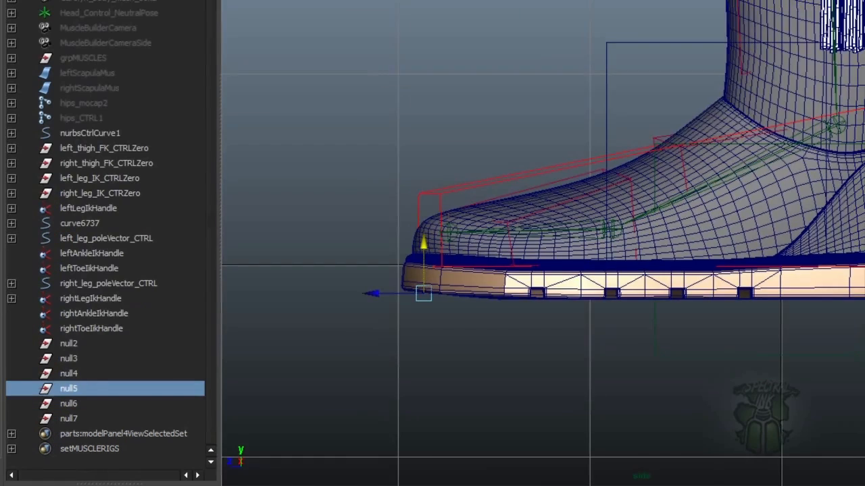
- Rename null2 as leftMedialPivot and null3 as leftLateralPivot
{"action": "key", "text": "space"}
{"action": "left_click_drag", "start_coordinate": [617, 63], "coordinate": [665, 88], "text": "alt"}
{"action": "double_click", "coordinate": [66, 367]}
{"action": "type", "text": "leftMedi"}
{"action": "key", "text": "Tab"}
{"action": "type", "text": "leftLateralPi"}
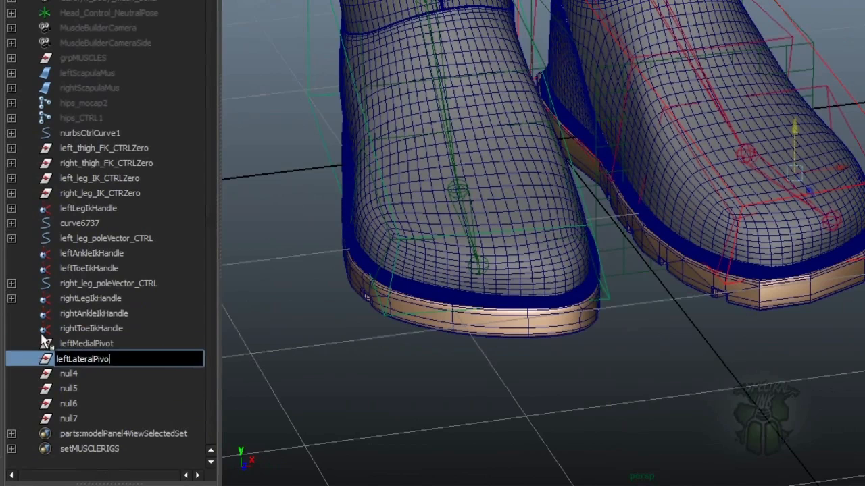
{"action": "type", "text": "vot"}
- Rename null4 through null7 as leftHealPivot, leftToePivot, leftBallPivot and leftToeLiftPivot
{"action": "key", "text": "Tab"}
{"action": "type", "text": "leftHealPivot"}
{"action": "key", "text": "Tab"}
{"action": "type", "text": "leftToePivot"}
{"action": "key", "text": "Tab"}
{"action": "type", "text": "leftBallPivot"}
{"action": "key", "text": "Tab"}
{"action": "type", "text": "leftToeLiftPivot"}
{"action": "key", "text": "Return"}
- Parent leftToePivot and leftToeLiftPivot under leftBallPivot, and leftBallPivot under leftHealPivot
{"action": "left_click_drag", "start_coordinate": [557, 251], "coordinate": [405, 236], "text": "alt"}
{"action": "left_click", "coordinate": [90, 391]}
{"action": "left_click", "coordinate": [112, 415], "text": "shift"}
{"action": "key", "text": "p"}
{"action": "left_click", "coordinate": [12, 419]}
{"action": "left_click", "coordinate": [81, 419]}
{"action": "left_click", "coordinate": [85, 404], "text": "shift"}
{"action": "key", "text": "p"}
- Parent leftHealPivot under leftLateralPivot, and leftLateralPivot under leftMedialPivot
{"action": "left_click", "coordinate": [92, 418]}
{"action": "left_click", "coordinate": [104, 407], "text": "shift"}
{"action": "key", "text": "p"}
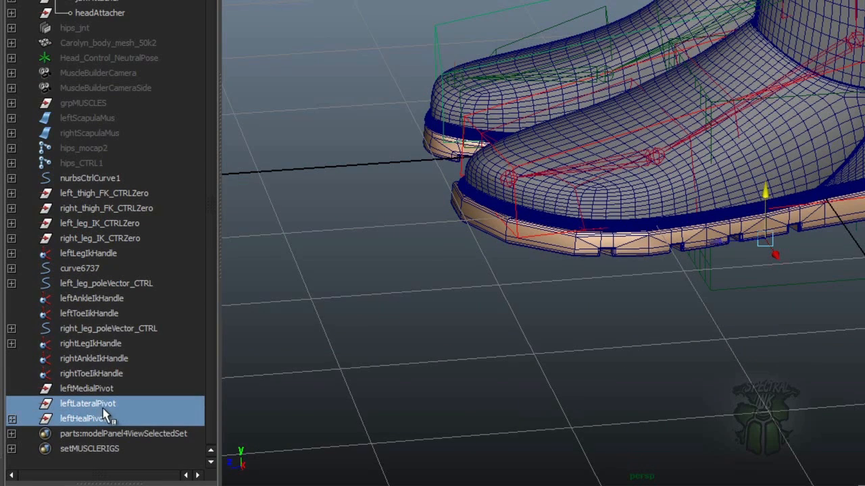
{"action": "left_click", "coordinate": [103, 419]}
{"action": "left_click", "coordinate": [100, 405], "text": "shift"}
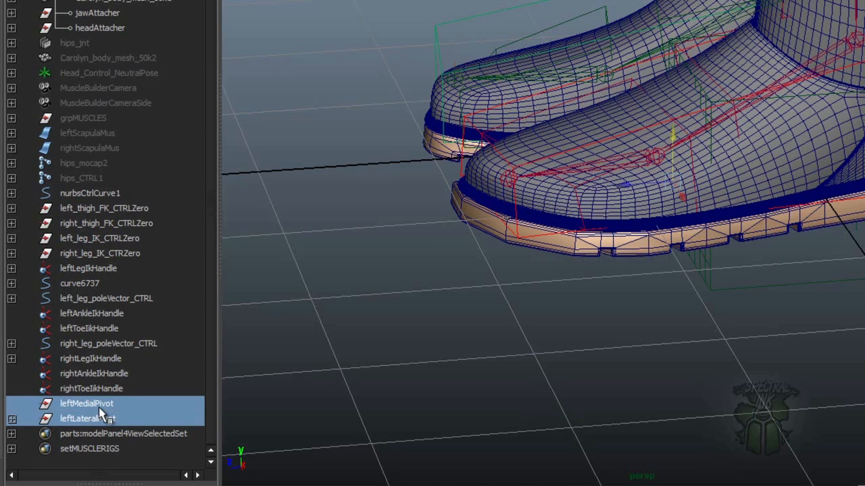
{"action": "key", "text": "p"}
- Expand the pivot hierarchy and inspect where leftToePivot and leftToeLiftPivot sit on the left boot
{"action": "left_click", "coordinate": [12, 418]}
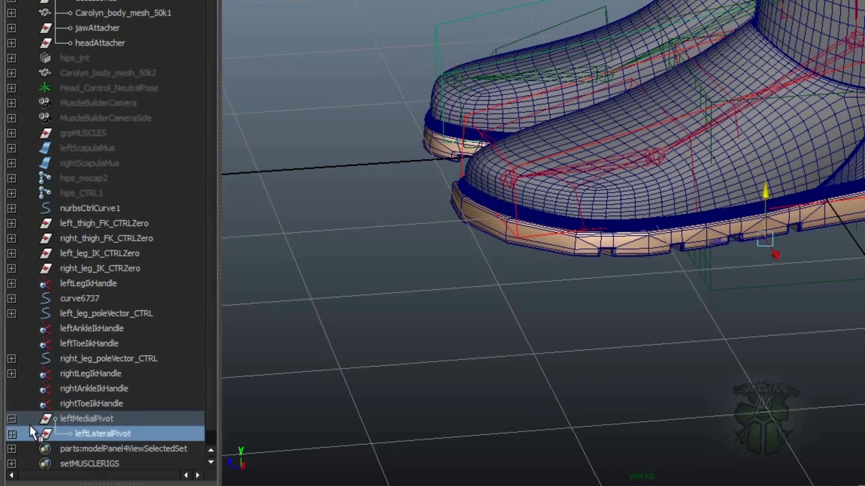
{"action": "scroll", "coordinate": [142, 317], "scroll_direction": "down", "scroll_amount": 2}
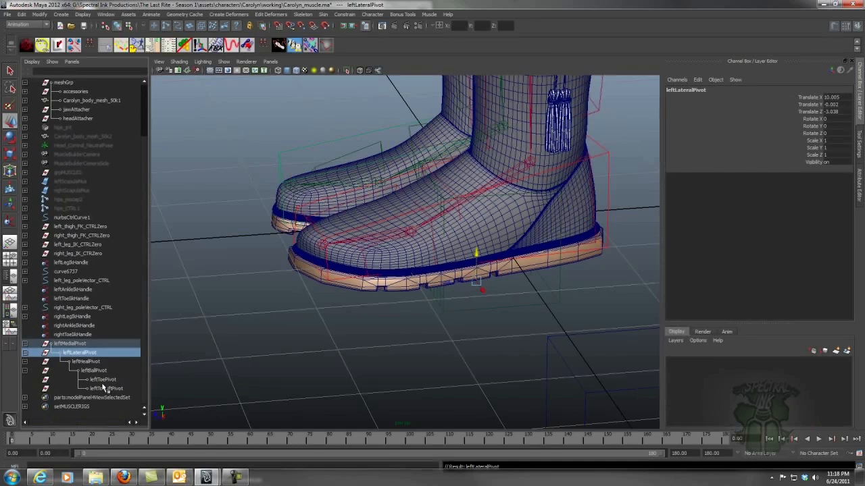
{"action": "left_click", "coordinate": [103, 380]}
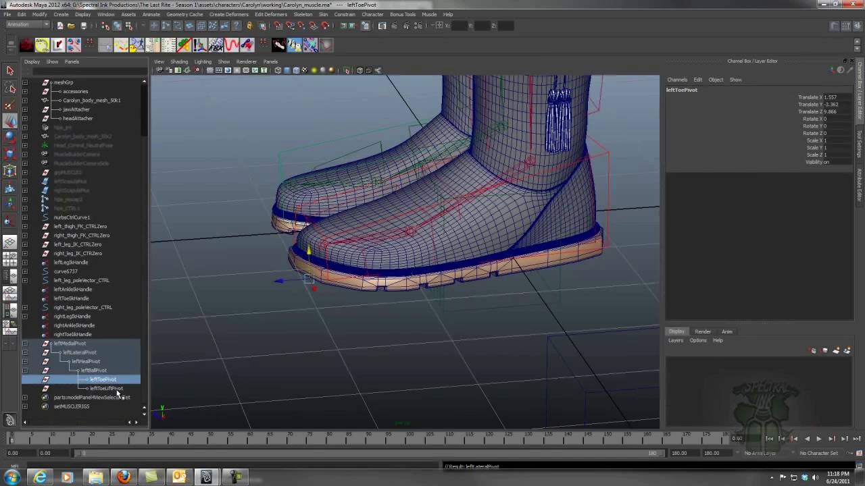
{"action": "left_click", "coordinate": [106, 388]}
{"action": "left_click_drag", "start_coordinate": [398, 300], "coordinate": [345, 304], "text": "alt"}
{"action": "left_click_drag", "start_coordinate": [387, 262], "coordinate": [356, 270], "text": "alt"}
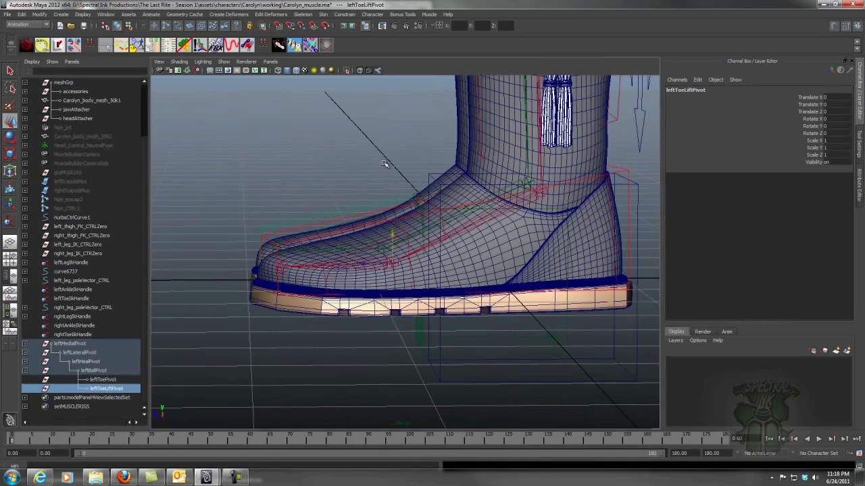
{"action": "left_click_drag", "start_coordinate": [321, 220], "coordinate": [348, 228], "text": "alt"}
{"action": "scroll", "coordinate": [348, 228], "scroll_direction": "down", "scroll_amount": 2}
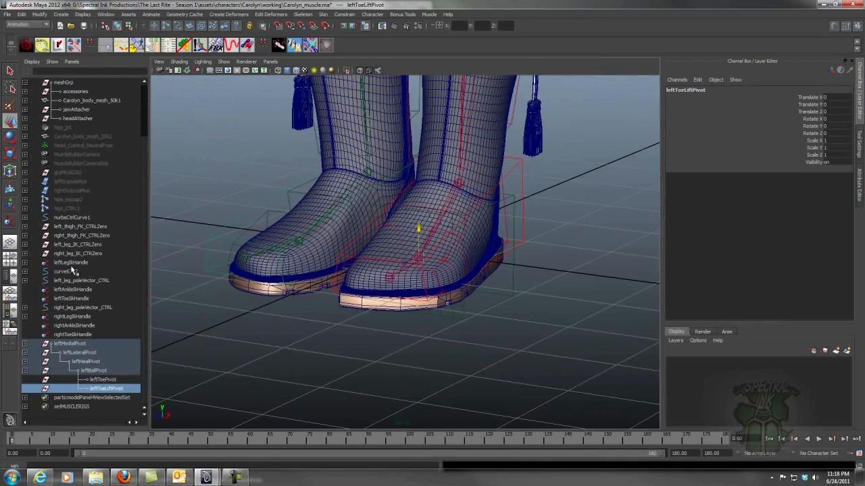
- Parent leftLegIkHandle and leftAnkleIkHandle under leftToePivot
{"action": "left_click", "coordinate": [67, 263]}
{"action": "left_click_drag", "start_coordinate": [495, 248], "coordinate": [454, 260], "text": "alt"}
{"action": "left_click", "coordinate": [99, 371], "text": "ctrl"}
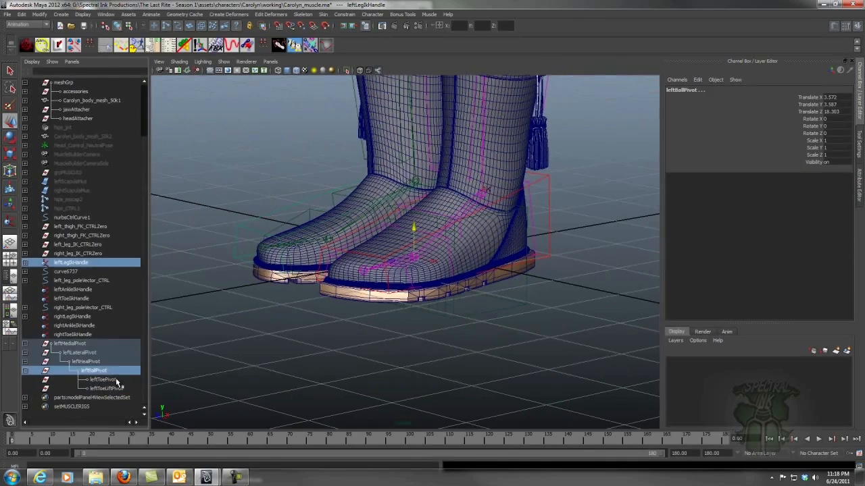
{"action": "left_click", "coordinate": [102, 372], "text": "ctrl"}
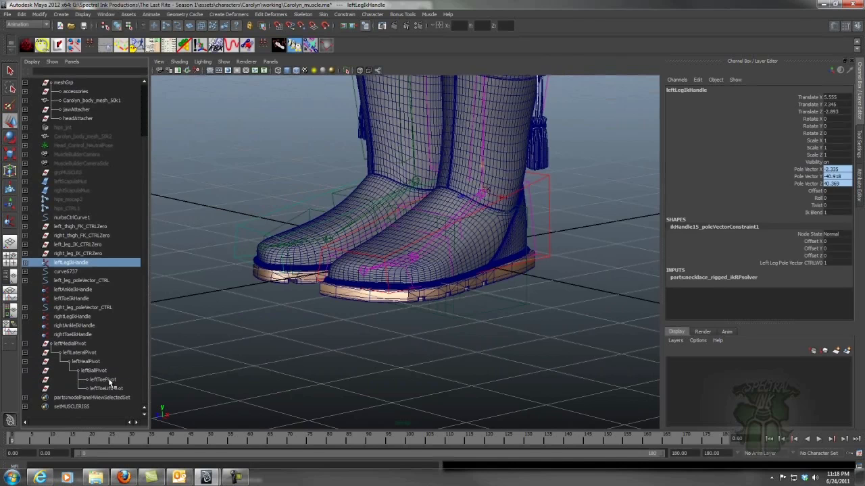
{"action": "left_click", "coordinate": [108, 380], "text": "ctrl"}
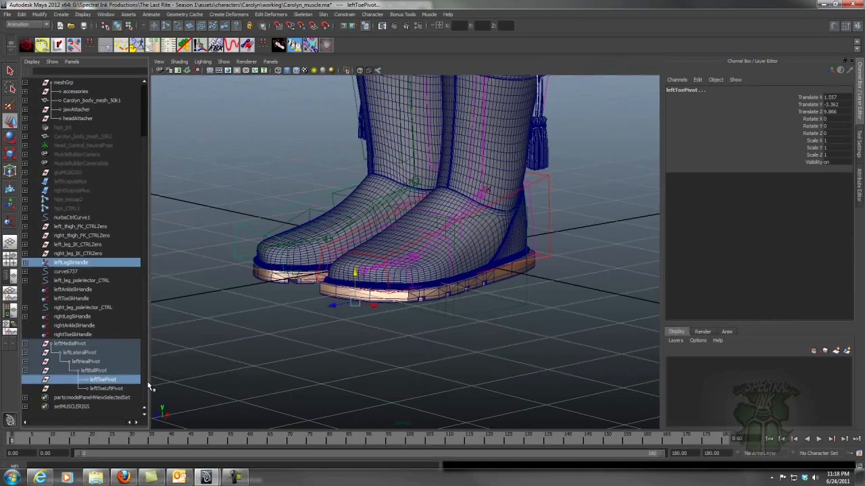
{"action": "key", "text": "p"}
{"action": "left_click", "coordinate": [76, 280]}
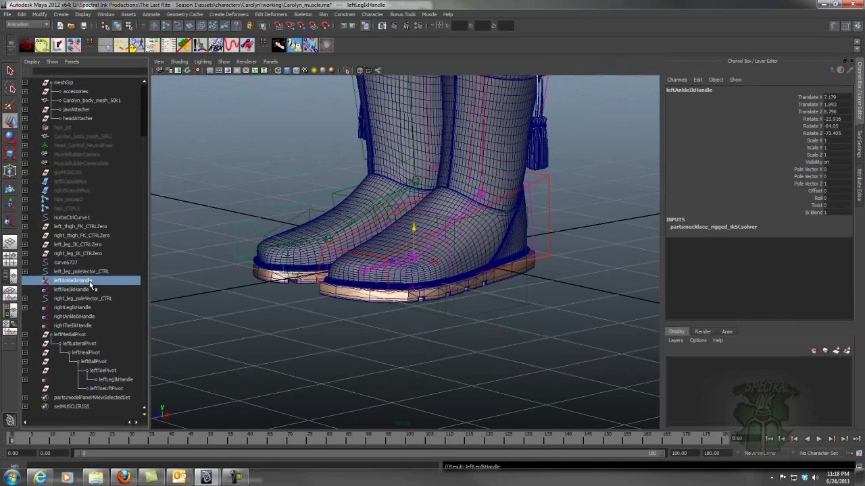
{"action": "left_click", "coordinate": [135, 371], "text": "ctrl"}
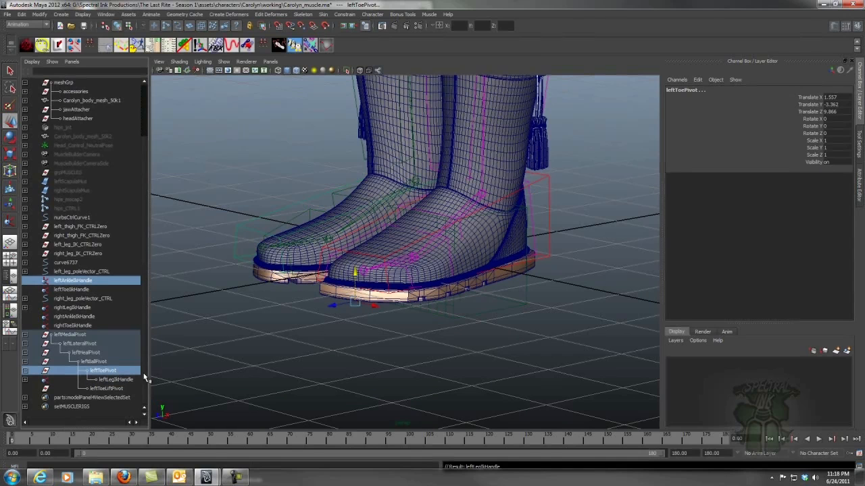
{"action": "key", "text": "p"}
- Test the left foot's roll over its outer edge by rotating leftLateralPivot, and undo the rotation
{"action": "left_click", "coordinate": [80, 335]}
{"action": "left_click_drag", "start_coordinate": [405, 271], "coordinate": [374, 258], "text": "alt"}
{"action": "left_click", "coordinate": [11, 138]}
{"action": "left_click_drag", "start_coordinate": [526, 278], "coordinate": [496, 279], "text": "alt"}
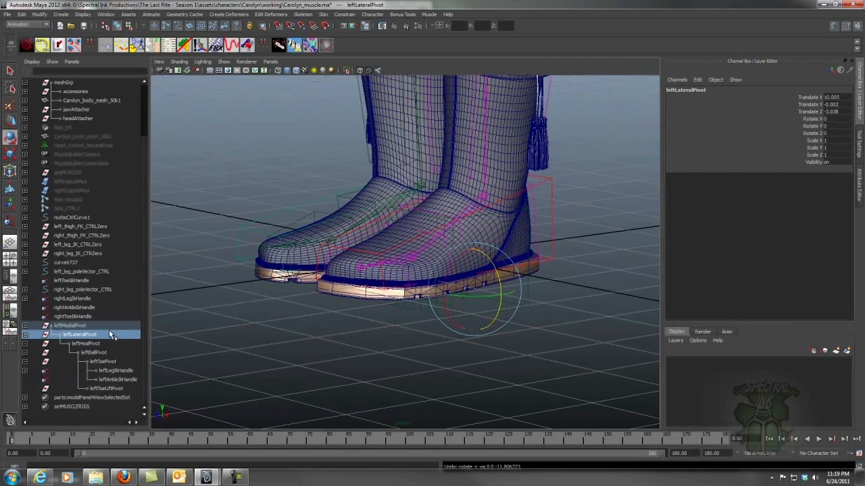
- Try rotating leftHealPivot to test how the left boot rolls on its heel
{"action": "left_click", "coordinate": [91, 345]}
{"action": "left_click_drag", "start_coordinate": [569, 276], "coordinate": [528, 290], "text": "alt"}
{"action": "mouse_move", "coordinate": [591, 284]}
{"action": "left_mouse_down"}
{"action": "mouse_move", "coordinate": [574, 287]}
{"action": "mouse_move", "coordinate": [601, 286]}
{"action": "mouse_move", "coordinate": [571, 291]}
{"action": "mouse_move", "coordinate": [599, 288]}
{"action": "left_mouse_up"}
{"action": "left_click_drag", "start_coordinate": [382, 254], "coordinate": [471, 266], "text": "alt"}
{"action": "right_click_drag", "start_coordinate": [471, 266], "coordinate": [451, 260], "text": "alt"}
{"action": "left_click_drag", "start_coordinate": [485, 260], "coordinate": [428, 263], "text": "alt"}
{"action": "right_click_drag", "start_coordinate": [428, 262], "coordinate": [466, 270], "text": "alt"}
{"action": "middle_click_drag", "start_coordinate": [466, 270], "coordinate": [517, 256], "text": "alt"}
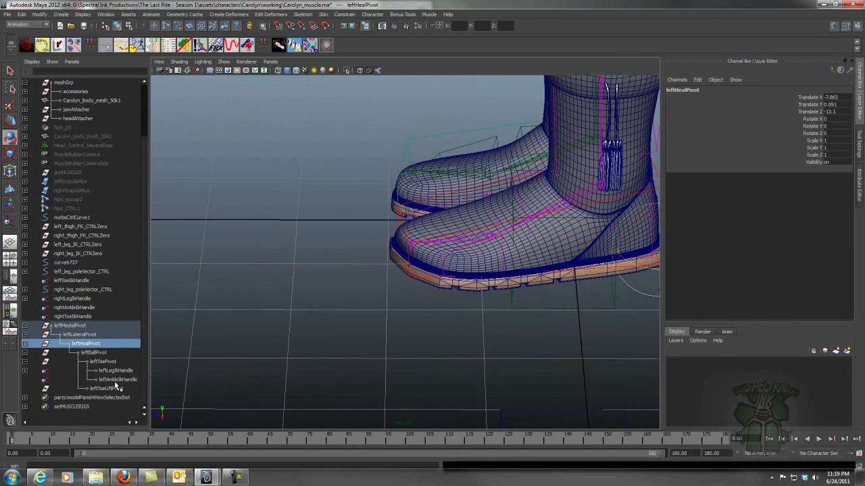
- Duplicate leftToeLiftPivot, move the copy to the joint at the left toe tip, and rename it leftToeIkMarker
{"action": "left_click", "coordinate": [108, 363]}
{"action": "left_click_drag", "start_coordinate": [504, 288], "coordinate": [415, 299], "text": "alt"}
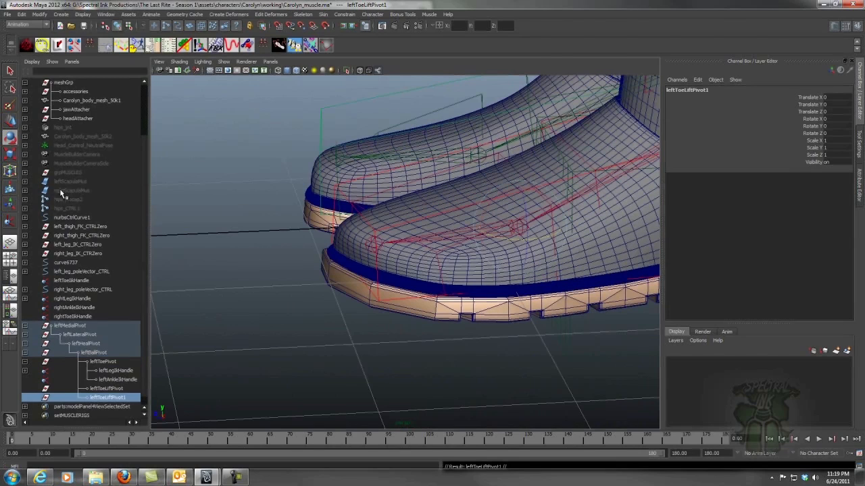
{"action": "key", "text": "w"}
{"action": "left_click_drag", "start_coordinate": [518, 225], "coordinate": [399, 240]}
{"action": "double_click", "coordinate": [108, 398]}
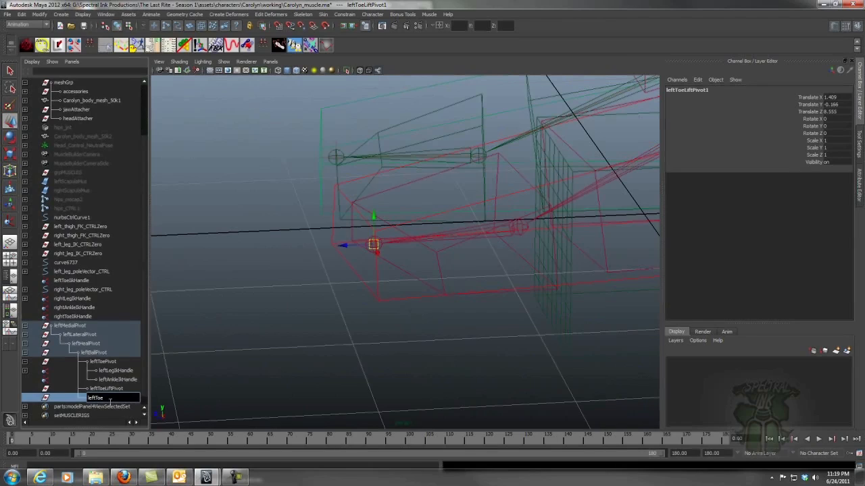
{"action": "type", "text": "leftToeIkMarker"}
{"action": "key", "text": "Return"}
- Parent leftMedialPivot under the left_leg_IK_CTRL box control around the left foot
{"action": "left_click_drag", "start_coordinate": [454, 295], "coordinate": [500, 286], "text": "alt"}
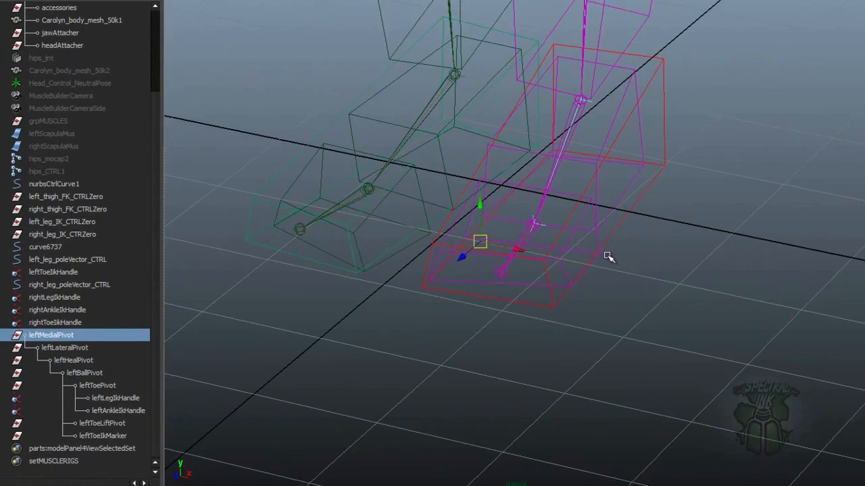
{"action": "left_click", "coordinate": [664, 173]}
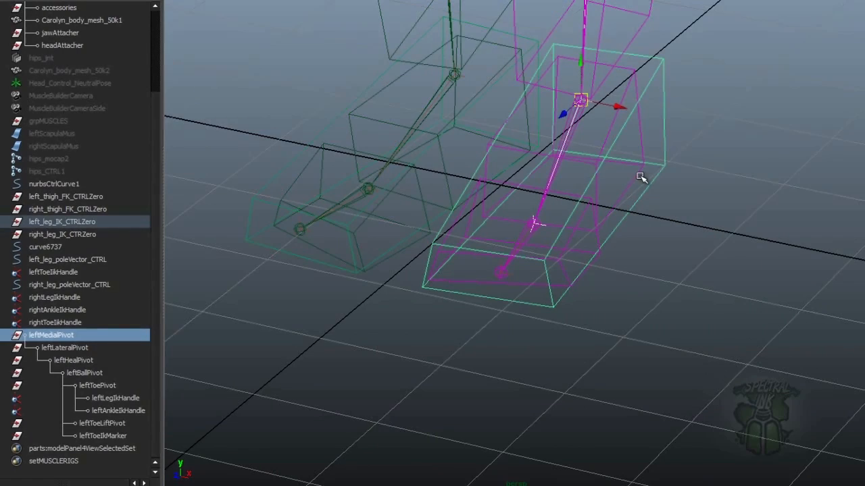
{"action": "key", "text": "p"}
- Test rotating left_leg_IK_CTRL and check how the left foot's pivots and joints sit inside the control box
{"action": "left_click_drag", "start_coordinate": [597, 181], "coordinate": [548, 237], "text": "alt"}
{"action": "left_click_drag", "start_coordinate": [499, 266], "coordinate": [438, 241], "text": "alt"}
{"action": "right_click_drag", "start_coordinate": [438, 242], "coordinate": [552, 249], "text": "alt"}
{"action": "left_click", "coordinate": [508, 233]}
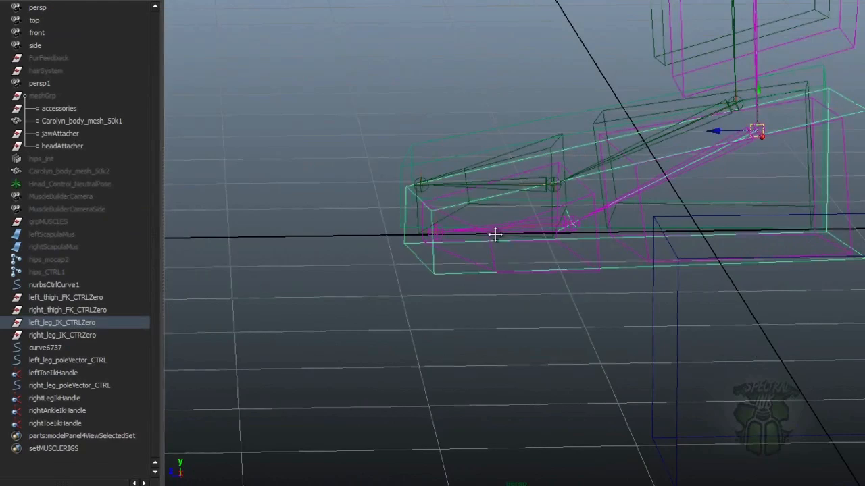
{"action": "middle_click_drag", "start_coordinate": [508, 233], "coordinate": [450, 257], "text": "alt"}
{"action": "key", "text": "e"}
{"action": "left_click_drag", "start_coordinate": [657, 120], "coordinate": [633, 127]}
{"action": "left_click_drag", "start_coordinate": [535, 151], "coordinate": [548, 167], "text": "alt"}
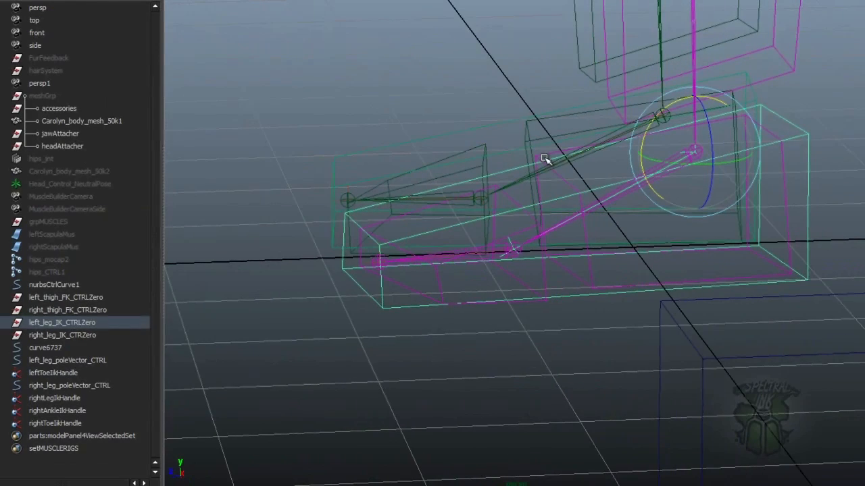
{"action": "left_click_drag", "start_coordinate": [526, 221], "coordinate": [474, 228], "text": "alt"}
{"action": "left_click_drag", "start_coordinate": [549, 216], "coordinate": [690, 202], "text": "alt"}
{"action": "right_click_drag", "start_coordinate": [690, 202], "coordinate": [577, 207], "text": "alt"}
{"action": "left_click_drag", "start_coordinate": [577, 207], "coordinate": [632, 211], "text": "alt"}
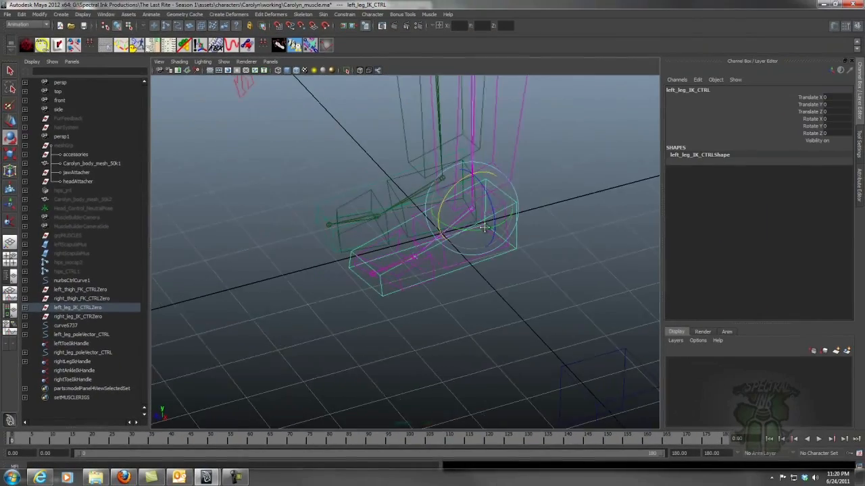
{"action": "left_click_drag", "start_coordinate": [484, 227], "coordinate": [438, 228], "text": "alt"}
- Draw a closed square curve on the ground around both feet, snapped to the grid and four grid squares per side
{"action": "left_click", "coordinate": [61, 14]}
{"action": "left_click", "coordinate": [96, 87]}
{"action": "left_click_drag", "start_coordinate": [506, 232], "coordinate": [358, 310], "text": "alt"}
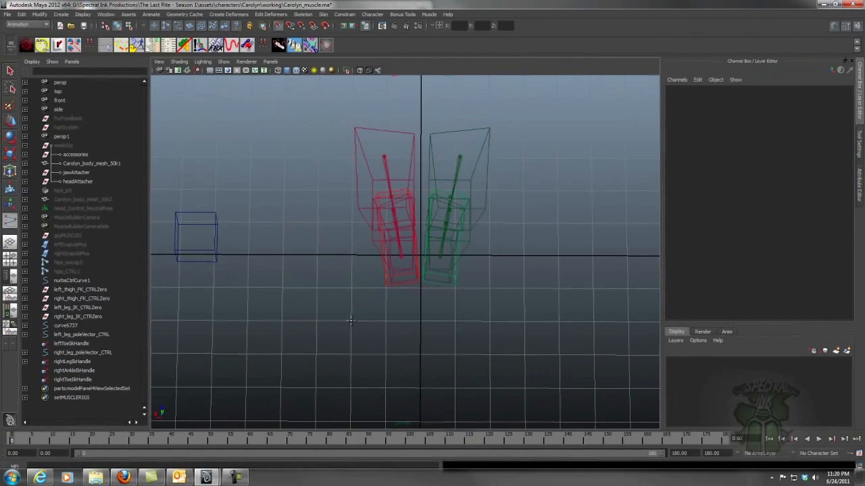
{"action": "left_click", "coordinate": [351, 321]}
{"action": "left_click", "coordinate": [490, 321]}
{"action": "left_click", "coordinate": [489, 190]}
{"action": "left_click", "coordinate": [352, 189]}
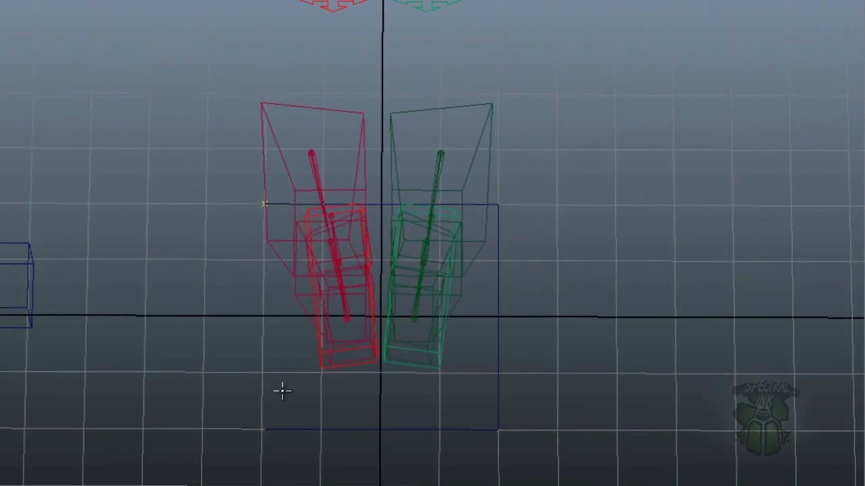
{"action": "left_click_drag", "start_coordinate": [265, 261], "coordinate": [317, 203], "text": "alt"}
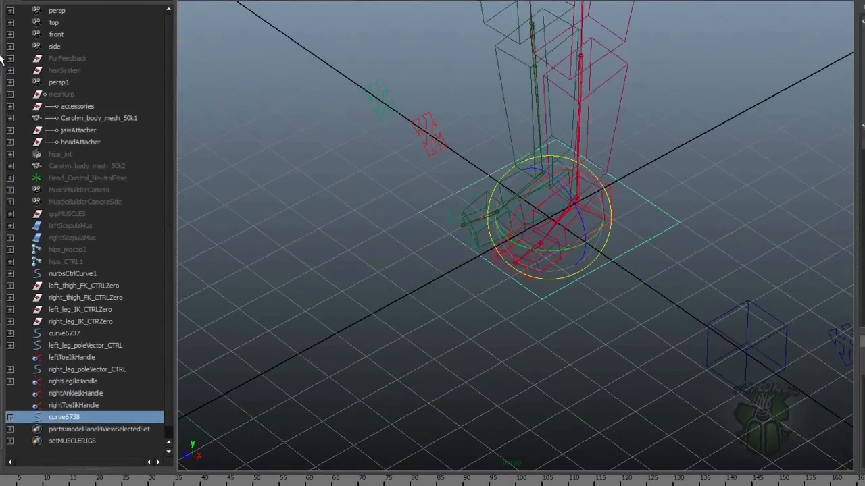
- Move the square curve out sideways along X, duplicate it, and bring the duplicate back to the origin around the feet
{"action": "left_click", "coordinate": [11, 121]}
{"action": "right_click_drag", "start_coordinate": [524, 189], "coordinate": [417, 194], "text": "alt"}
{"action": "left_click_drag", "start_coordinate": [531, 158], "coordinate": [816, 228], "text": "alt"}
{"action": "key", "text": "ctrl+d"}
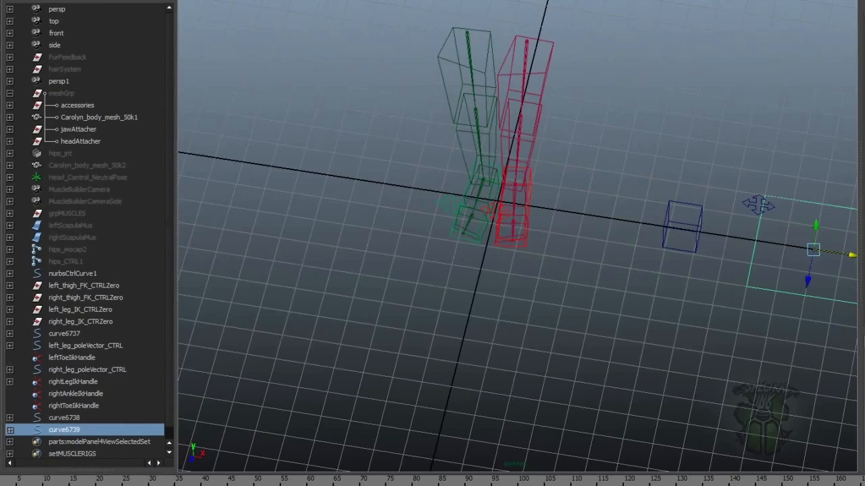
{"action": "key", "text": "Return"}
{"action": "left_click_drag", "start_coordinate": [505, 169], "coordinate": [378, 106], "text": "alt"}
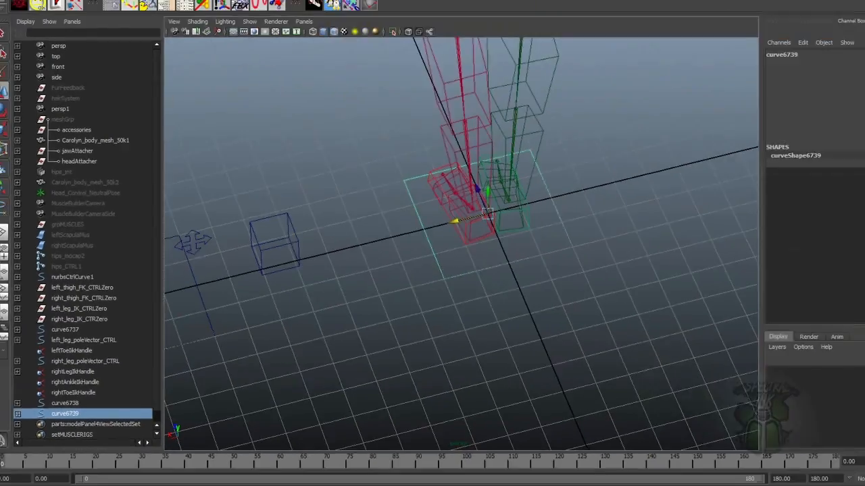
- Enlarge the duplicated square around the feet by scaling all its control vertices
{"action": "key", "text": "F8"}
{"action": "right_click_drag", "start_coordinate": [552, 163], "coordinate": [432, 167], "text": "alt"}
{"action": "left_click_drag", "start_coordinate": [391, 149], "coordinate": [636, 325]}
{"action": "left_click_drag", "start_coordinate": [538, 322], "coordinate": [598, 266], "text": "alt"}
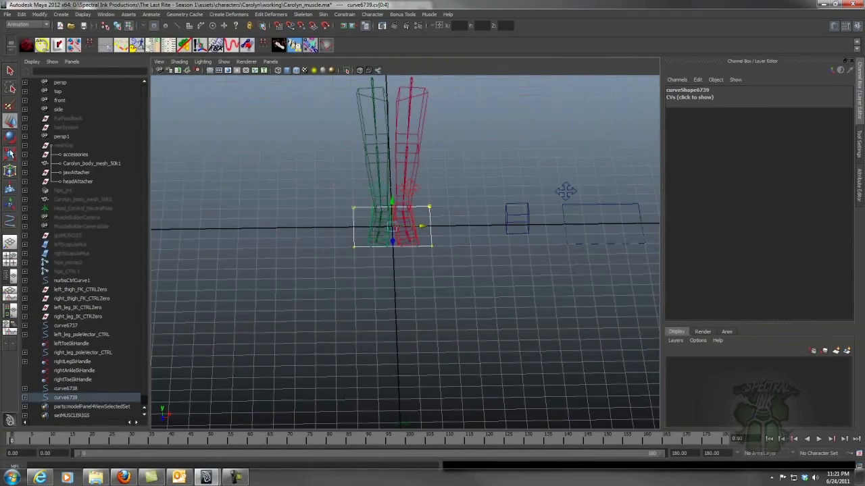
{"action": "left_click", "coordinate": [11, 155]}
{"action": "left_click_drag", "start_coordinate": [446, 220], "coordinate": [369, 196], "text": "alt"}
{"action": "right_click_drag", "start_coordinate": [368, 196], "coordinate": [534, 218], "text": "alt"}
{"action": "left_click_drag", "start_coordinate": [442, 193], "coordinate": [378, 226], "text": "alt"}
- Move the front control vertices of the square around the feet forward, stretching it into a rectangle beyond the toes
{"action": "left_click", "coordinate": [10, 121]}
{"action": "left_click_drag", "start_coordinate": [297, 139], "coordinate": [382, 290]}
{"action": "left_click_drag", "start_coordinate": [312, 209], "coordinate": [267, 208]}
{"action": "left_click_drag", "start_coordinate": [324, 216], "coordinate": [379, 162], "text": "alt"}
{"action": "key", "text": "F8"}
{"action": "left_click_drag", "start_coordinate": [486, 149], "coordinate": [179, 82], "text": "alt"}
{"action": "key", "text": "F8"}
{"action": "key", "text": "F8"}
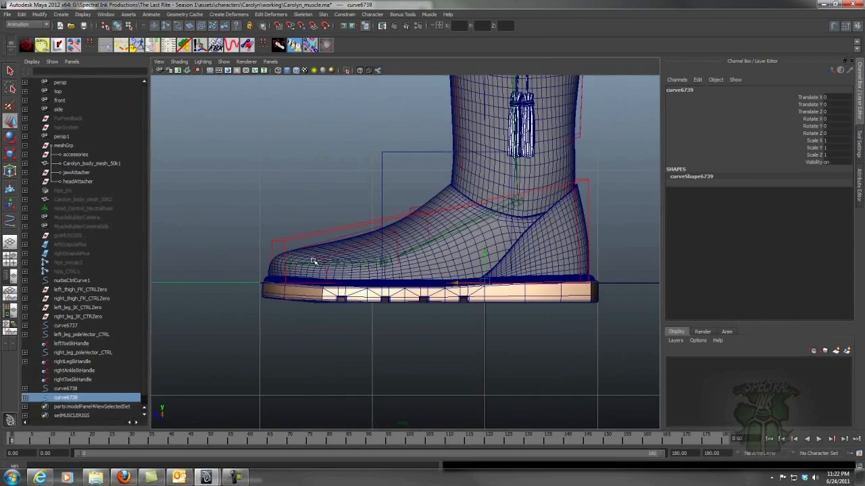
- Lower the rectangle curve to the underside of the boot soles with a Translate Y of -1.75
{"action": "middle_click_drag", "start_coordinate": [229, 271], "coordinate": [351, 235], "text": "alt"}
{"action": "left_click_drag", "start_coordinate": [352, 235], "coordinate": [533, 229], "text": "alt"}
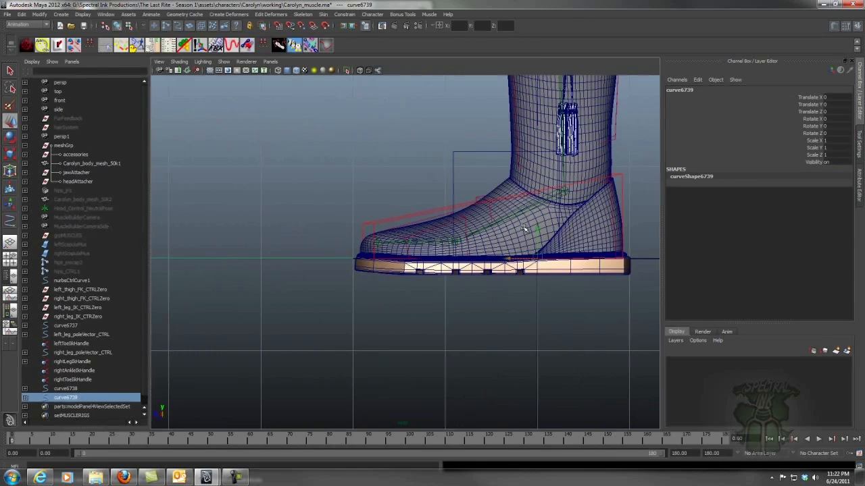
{"action": "left_click_drag", "start_coordinate": [537, 232], "coordinate": [533, 248]}
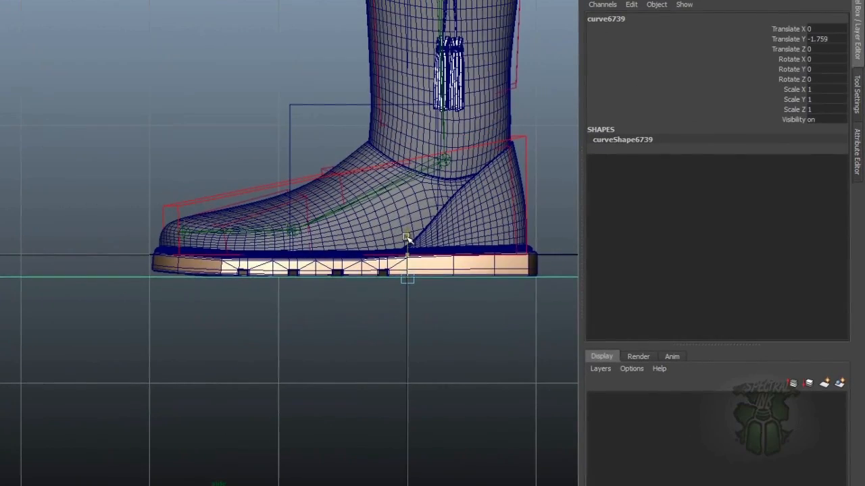
{"action": "left_click_drag", "start_coordinate": [405, 237], "coordinate": [406, 236]}
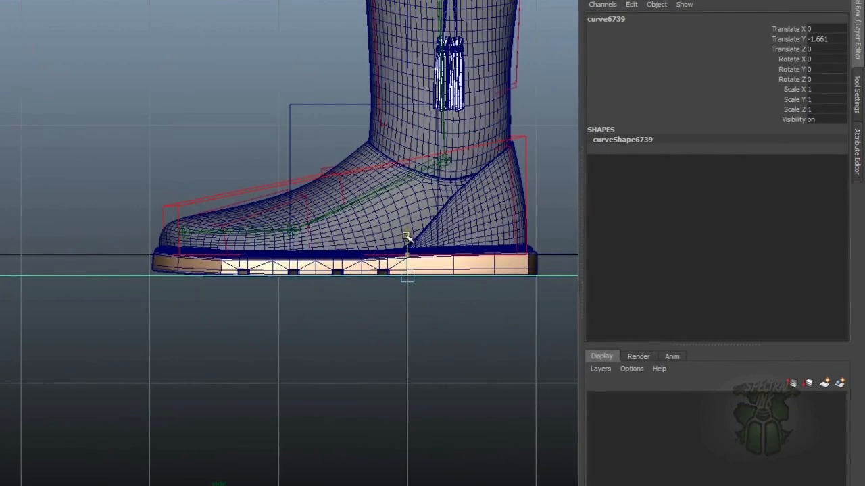
{"action": "key", "text": "ctrl+z"}
{"action": "scroll", "coordinate": [506, 244], "scroll_direction": "up", "scroll_amount": 6}
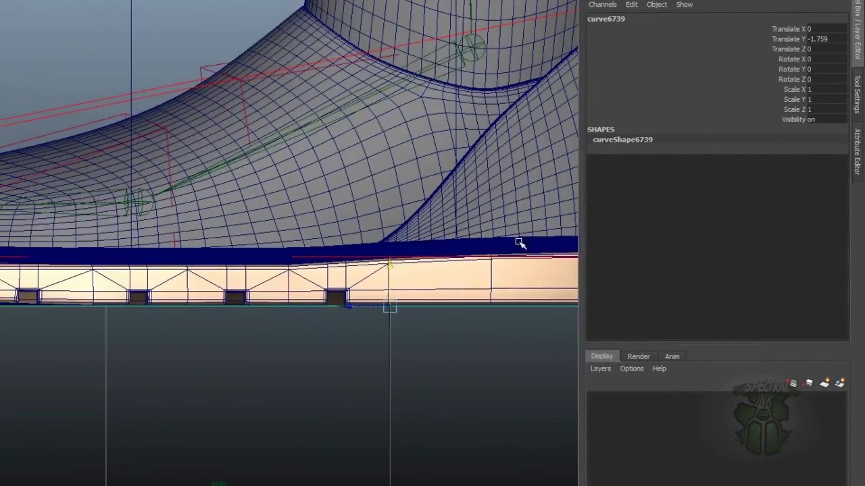
{"action": "middle_click_drag", "start_coordinate": [428, 220], "coordinate": [241, 236], "text": "alt"}
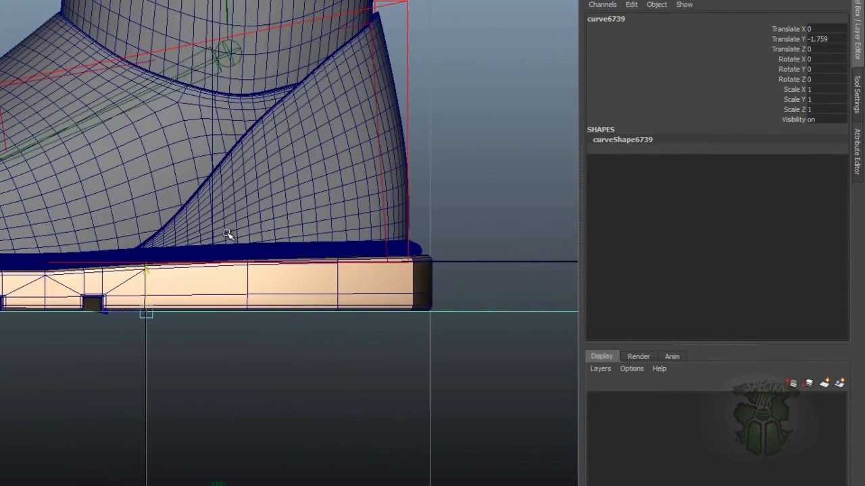
{"action": "scroll", "coordinate": [189, 183], "scroll_direction": "down", "scroll_amount": 2}
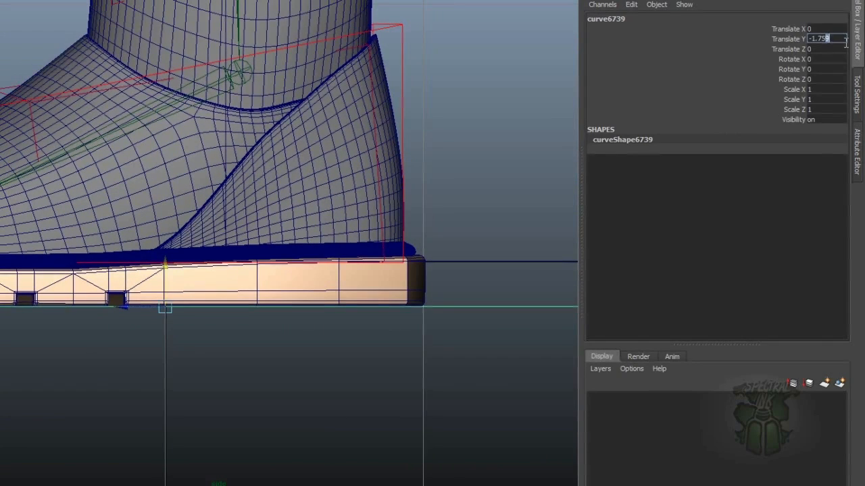
{"action": "key", "text": "Return"}
- Check the lowered rectangle's size and height against both boots in the side and perspective views
{"action": "right_click_drag", "start_coordinate": [457, 202], "coordinate": [144, 151], "text": "alt"}
{"action": "middle_click_drag", "start_coordinate": [144, 150], "coordinate": [243, 135], "text": "alt"}
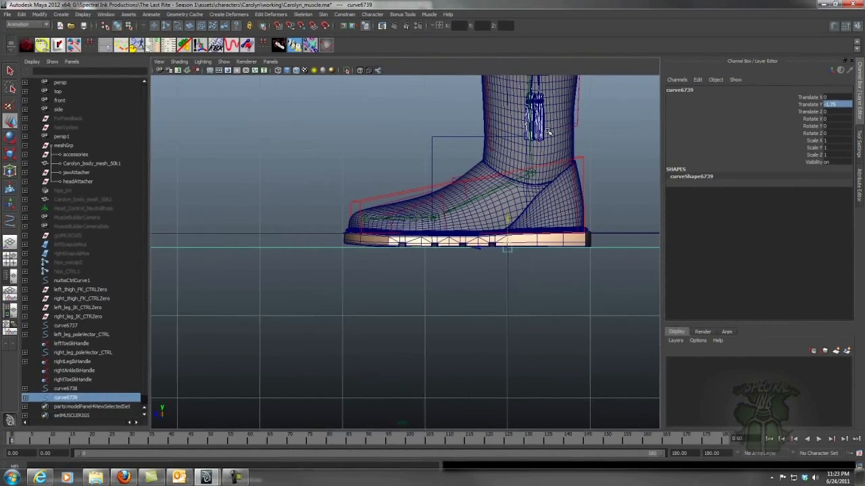
{"action": "key", "text": "space"}
{"action": "key", "text": "space"}
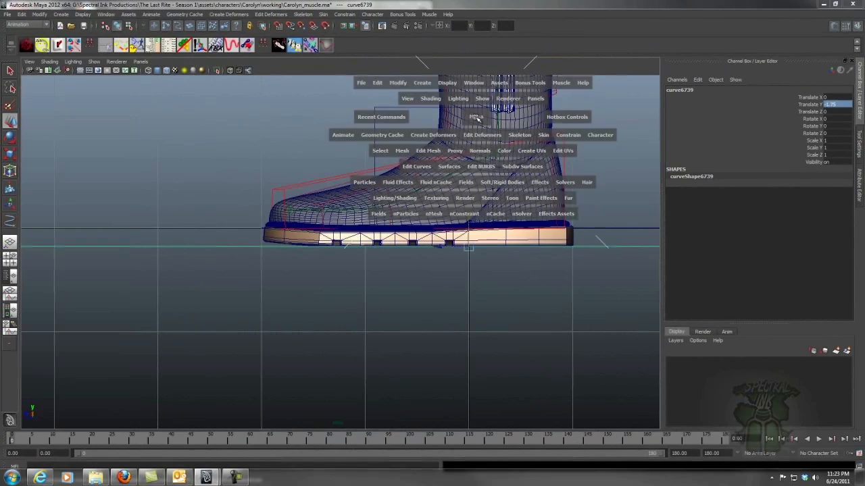
{"action": "key", "text": "space"}
{"action": "left_click_drag", "start_coordinate": [387, 164], "coordinate": [303, 176]}
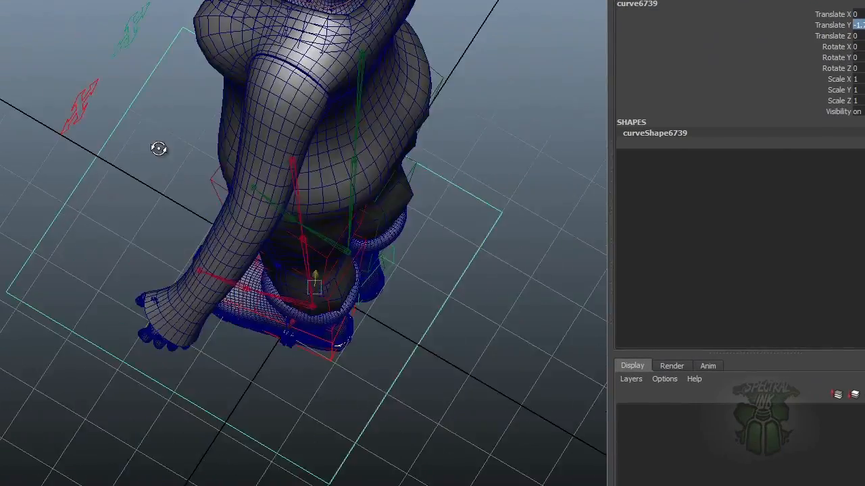
{"action": "left_click_drag", "start_coordinate": [159, 149], "coordinate": [127, 167], "text": "alt"}
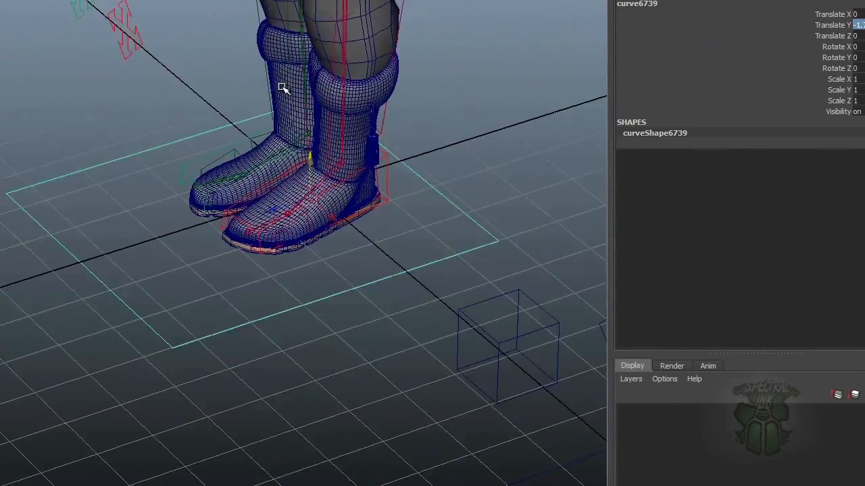
{"action": "left_click_drag", "start_coordinate": [284, 108], "coordinate": [462, 140], "text": "alt"}
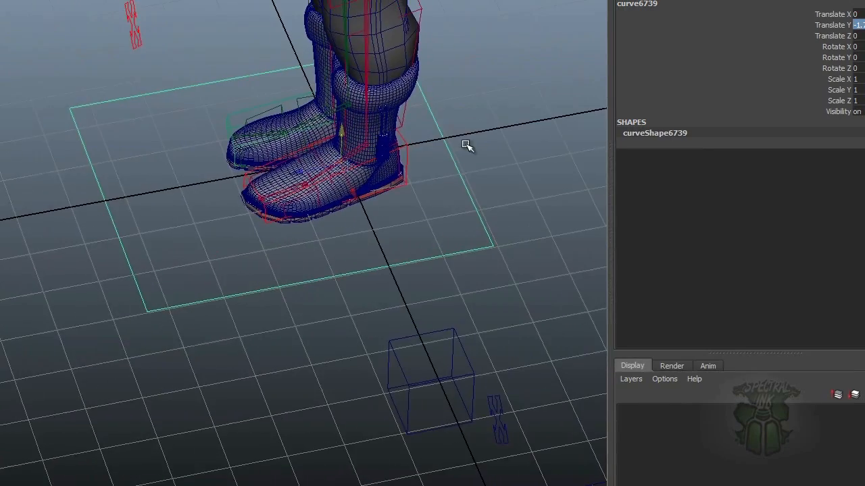
{"action": "right_click_drag", "start_coordinate": [393, 154], "coordinate": [498, 139], "text": "alt"}
{"action": "left_click_drag", "start_coordinate": [498, 139], "coordinate": [424, 140], "text": "alt"}
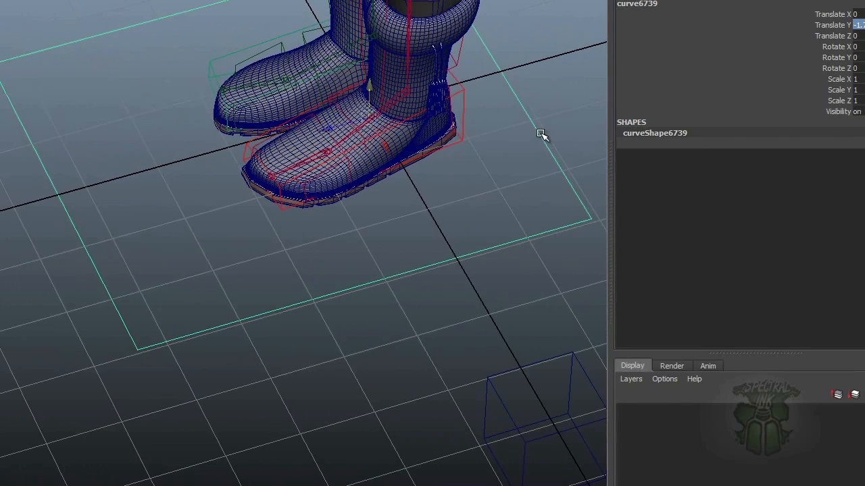
- Duplicate the ground rectangle, move the copy forward to about 40.9 in Z, and shorten it by pulling its front control vertices back
{"action": "key", "text": "ctrl+d"}
{"action": "left_click_drag", "start_coordinate": [327, 128], "coordinate": [42, 210]}
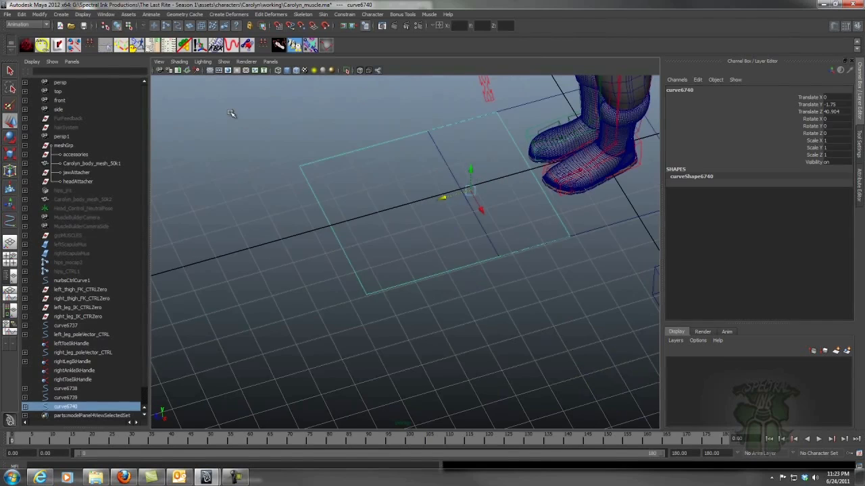
{"action": "key", "text": "F8"}
{"action": "left_click_drag", "start_coordinate": [233, 115], "coordinate": [385, 317]}
{"action": "left_click_drag", "start_coordinate": [459, 297], "coordinate": [410, 276], "text": "alt"}
{"action": "left_click_drag", "start_coordinate": [291, 187], "coordinate": [326, 162]}
{"action": "key", "text": "Left"}
{"action": "left_click_drag", "start_coordinate": [521, 184], "coordinate": [541, 208], "text": "shift"}
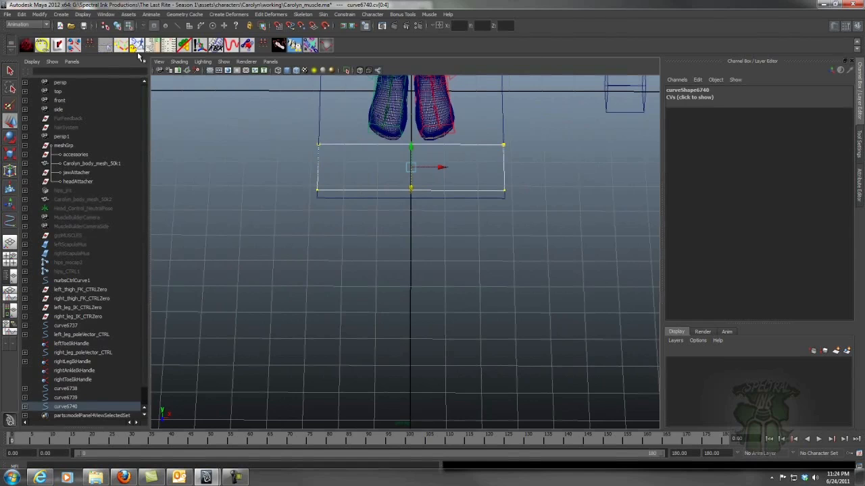
- Narrow the small rectangle in front of the toes by scaling its control vertices along X
{"action": "left_click", "coordinate": [10, 155]}
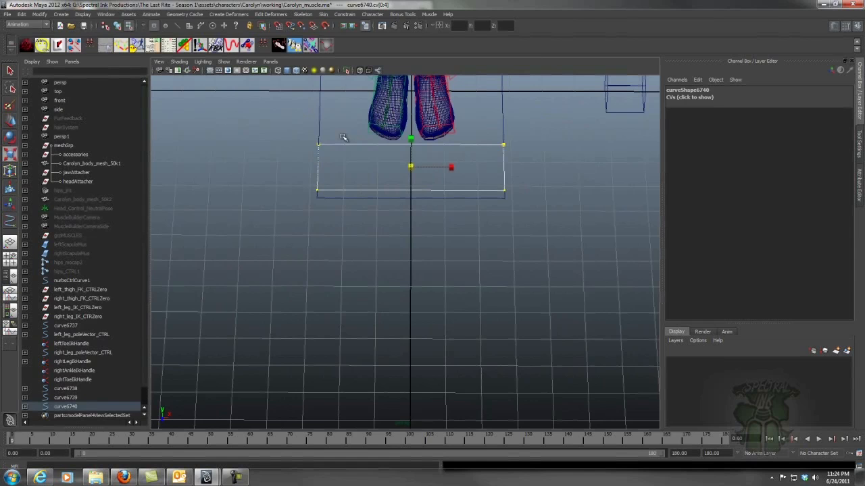
{"action": "scroll", "coordinate": [475, 140], "scroll_direction": "up", "scroll_amount": 3}
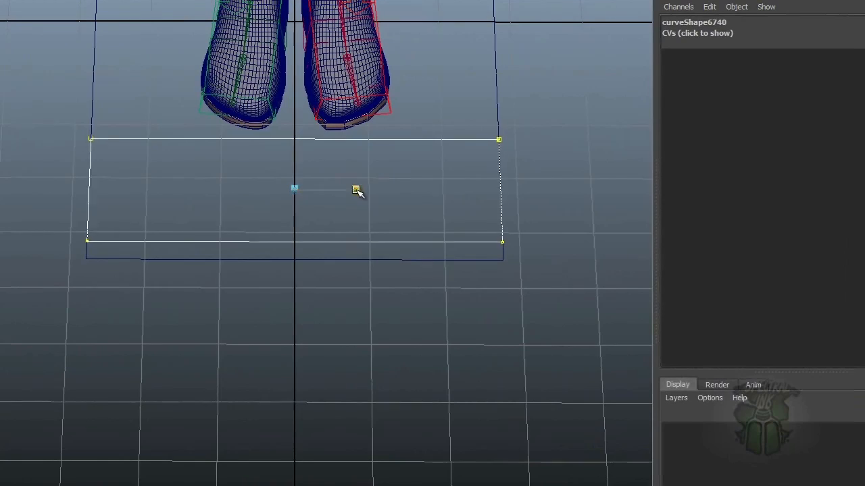
{"action": "left_click_drag", "start_coordinate": [356, 190], "coordinate": [211, 188]}
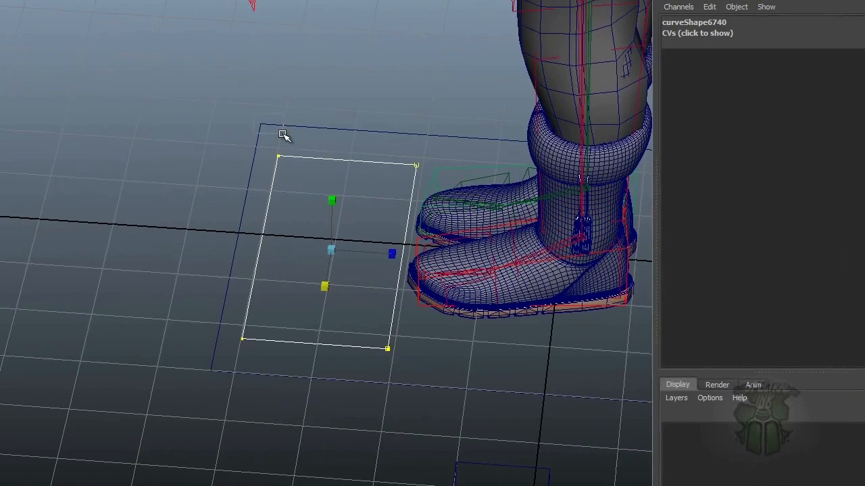
- Move the front control vertices of the large ground rectangle slightly forward, and reselect the small rectangle as a whole object
{"action": "left_click", "coordinate": [268, 150]}
{"action": "left_click_drag", "start_coordinate": [192, 349], "coordinate": [231, 230], "text": "alt"}
{"action": "key", "text": "w"}
{"action": "middle_click_drag", "start_coordinate": [231, 230], "coordinate": [187, 237], "text": "alt"}
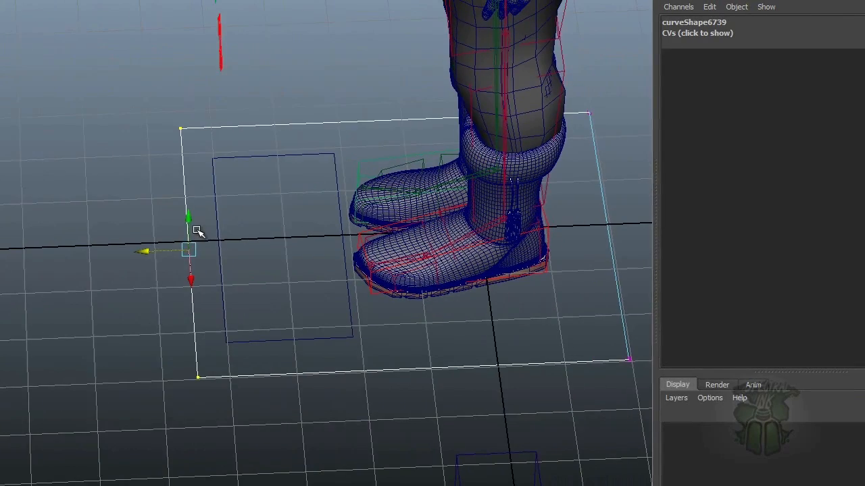
{"action": "left_click_drag", "start_coordinate": [218, 272], "coordinate": [174, 265], "text": "alt"}
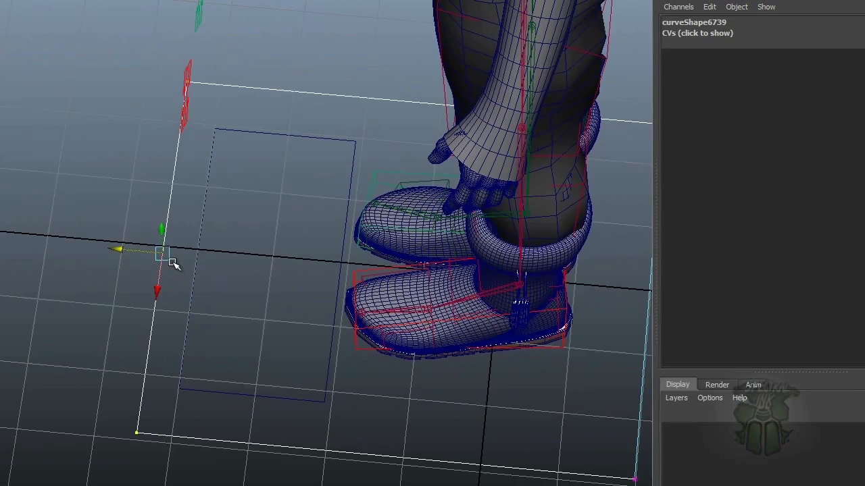
{"action": "left_click_drag", "start_coordinate": [218, 214], "coordinate": [237, 248], "text": "alt"}
{"action": "left_click_drag", "start_coordinate": [506, 231], "coordinate": [460, 246]}
{"action": "key", "text": "F8"}
{"action": "left_click_drag", "start_coordinate": [442, 188], "coordinate": [396, 254], "text": "alt"}
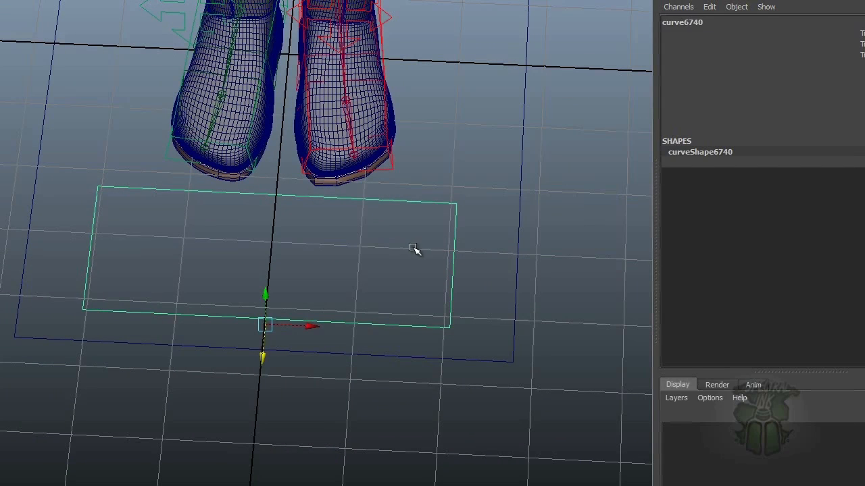
- Duplicate the small front rectangle and reshape the copies into two smaller toe rectangles inside it, one in front of each foot
{"action": "left_click_drag", "start_coordinate": [437, 246], "coordinate": [447, 251], "text": "alt"}
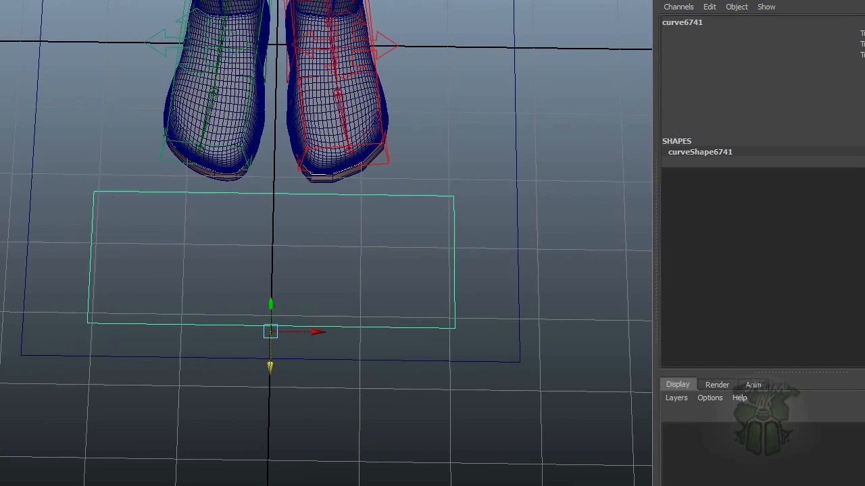
{"action": "key", "text": "F8"}
{"action": "left_click_drag", "start_coordinate": [425, 168], "coordinate": [518, 346]}
{"action": "left_click_drag", "start_coordinate": [192, 302], "coordinate": [191, 332], "text": "shift"}
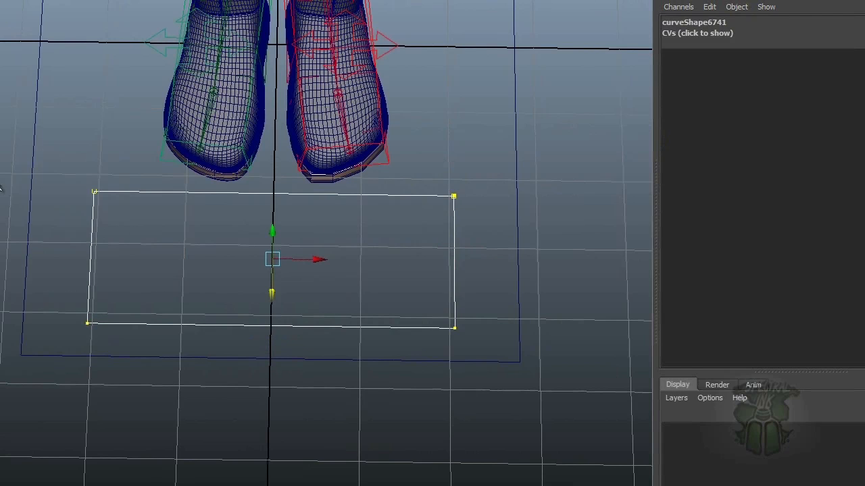
{"action": "key", "text": "ctrl+z"}
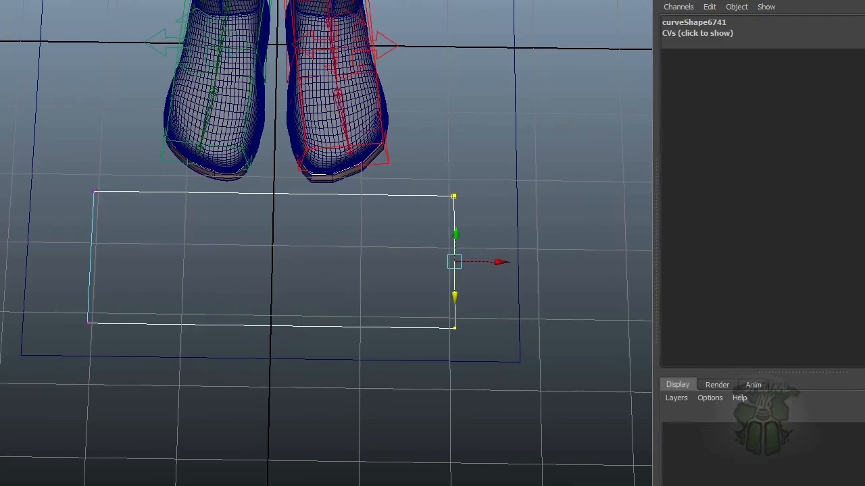
{"action": "key", "text": "F8"}
{"action": "left_click_drag", "start_coordinate": [378, 251], "coordinate": [239, 256], "text": "alt"}
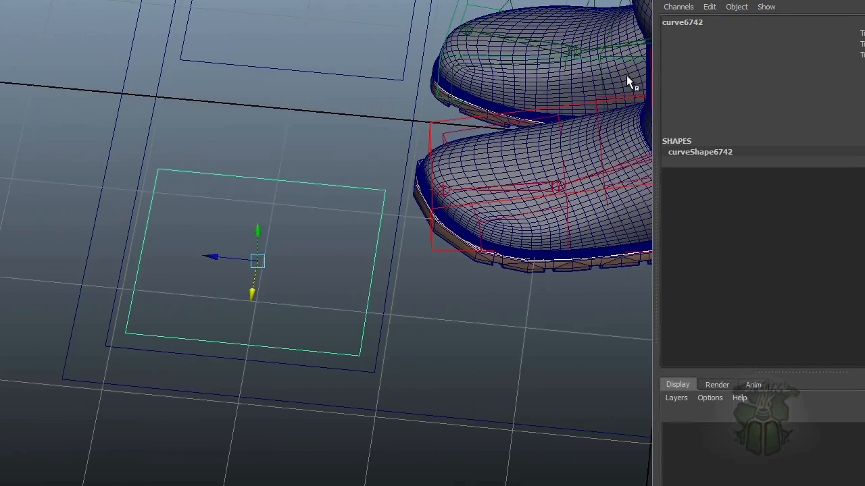
- Rename the inner rectangle in front of the left foot leftToePlane and the one in front of the right foot rightToePlane
{"action": "left_click", "coordinate": [716, 22]}
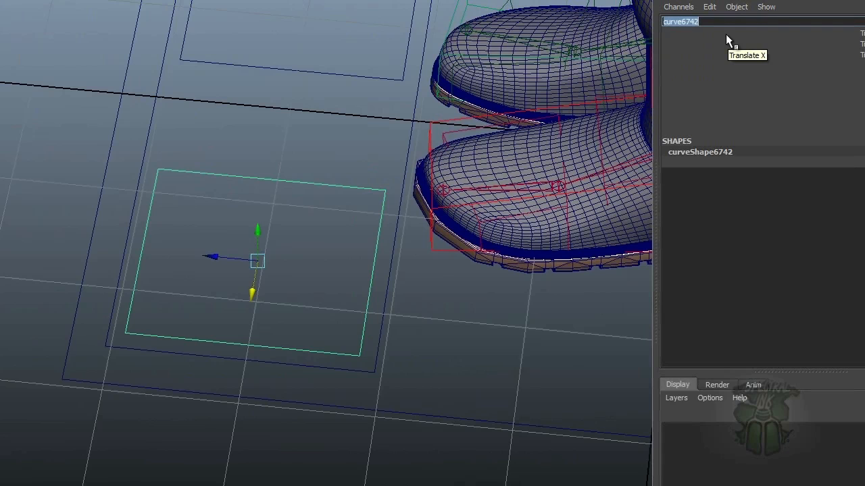
{"action": "type", "text": "leftToePlane"}
{"action": "key", "text": "Return"}
{"action": "left_click", "coordinate": [705, 33]}
{"action": "left_click", "coordinate": [722, 21]}
{"action": "left_click", "coordinate": [272, 68]}
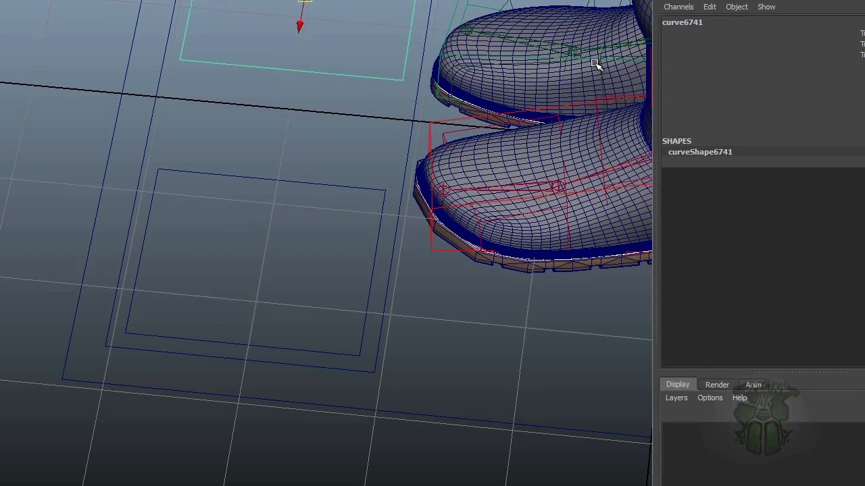
{"action": "left_click", "coordinate": [716, 21]}
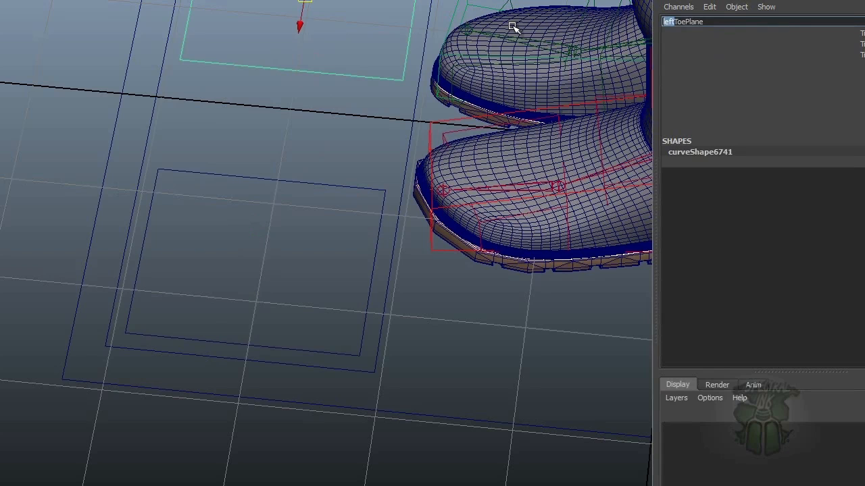
{"action": "key", "text": "Return"}
- Create zero groups for the leftToePlane and rightToePlane curves
{"action": "left_click", "coordinate": [148, 215], "text": "shift"}
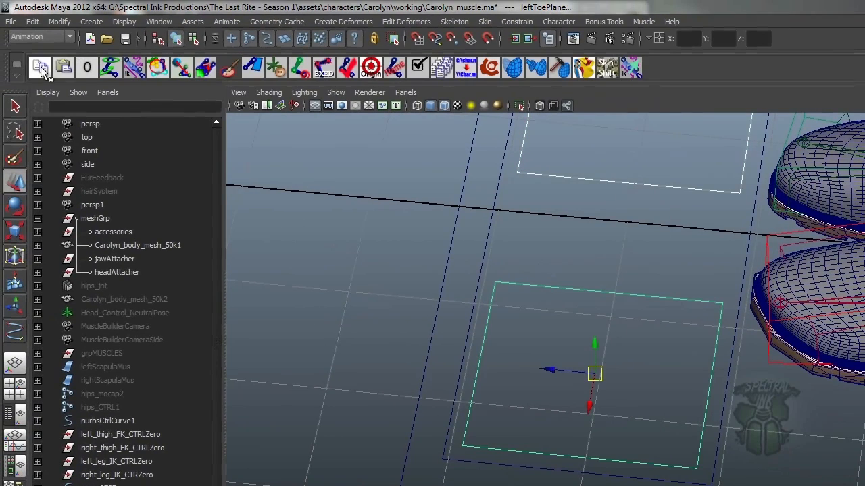
{"action": "left_click", "coordinate": [88, 69]}
{"action": "left_click_drag", "start_coordinate": [646, 343], "coordinate": [467, 367], "text": "alt"}
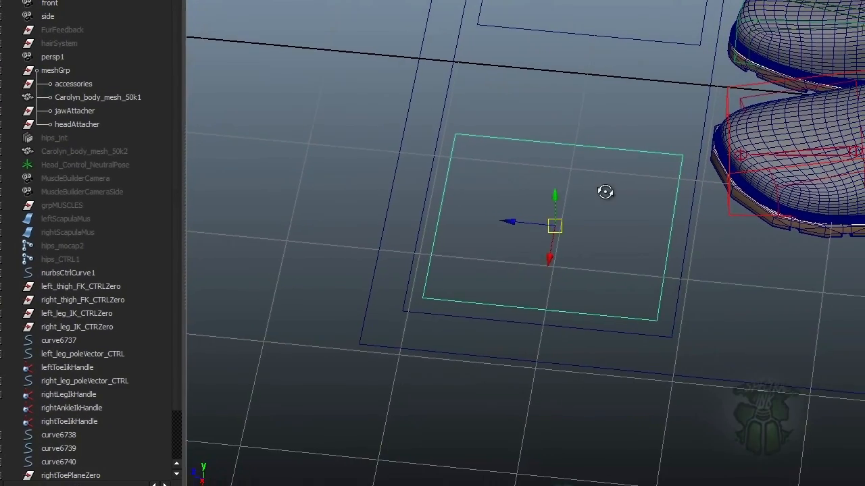
{"action": "scroll", "coordinate": [174, 312], "scroll_direction": "down", "scroll_amount": 1}
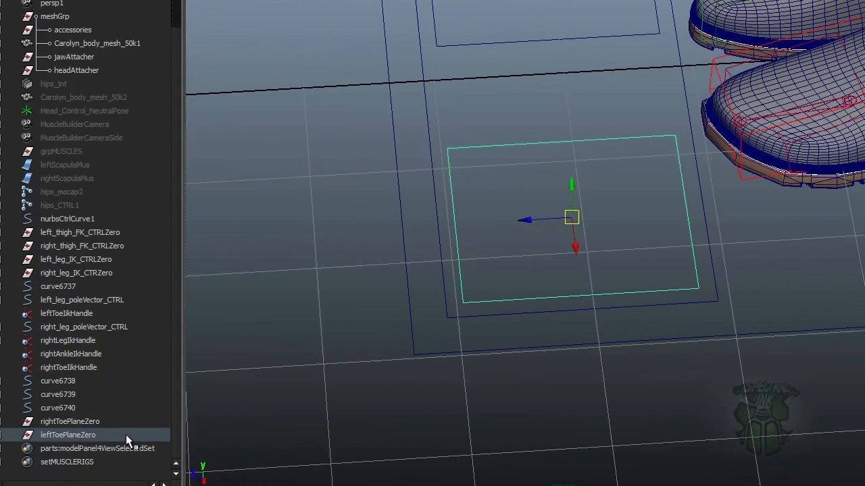
- Select both toe plane curves and lock and hide their rotate and scale channels
{"action": "left_click", "coordinate": [91, 422], "text": "ctrl"}
{"action": "key", "text": "w"}
{"action": "left_click_drag", "start_coordinate": [538, 201], "coordinate": [337, 233]}
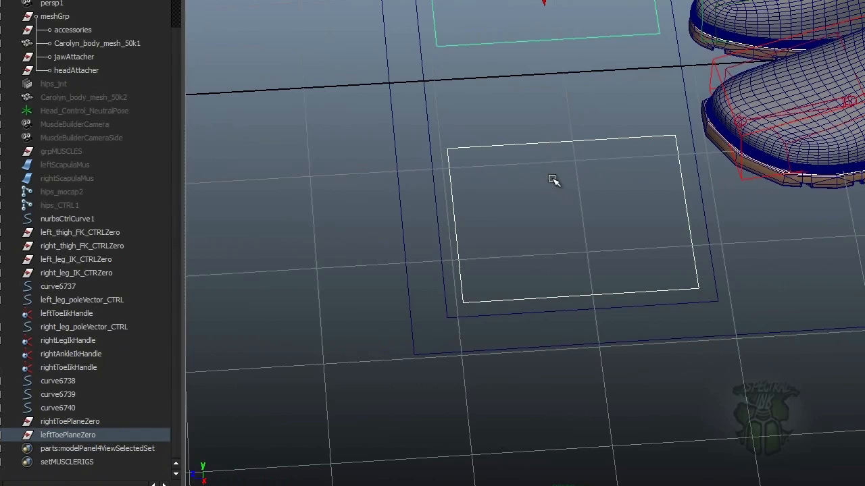
{"action": "left_click", "coordinate": [543, 47], "text": "shift"}
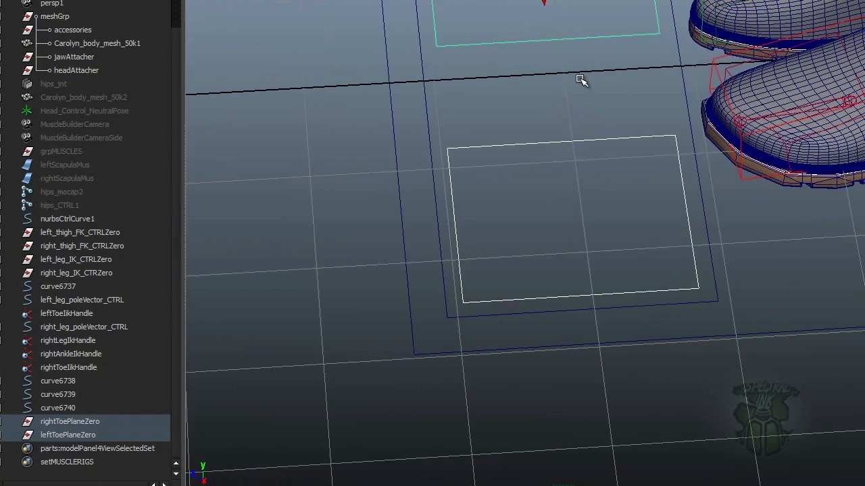
{"action": "left_click_drag", "start_coordinate": [797, 58], "coordinate": [802, 107]}
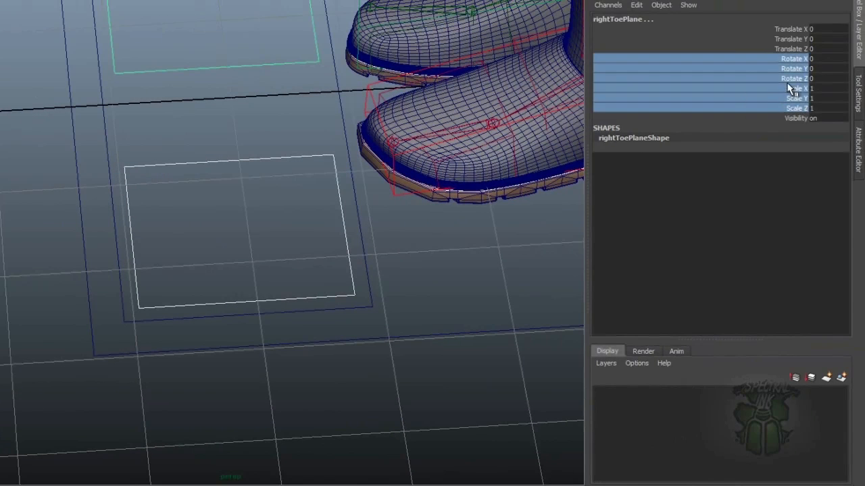
{"action": "right_click", "coordinate": [791, 89]}
{"action": "left_click", "coordinate": [792, 356]}
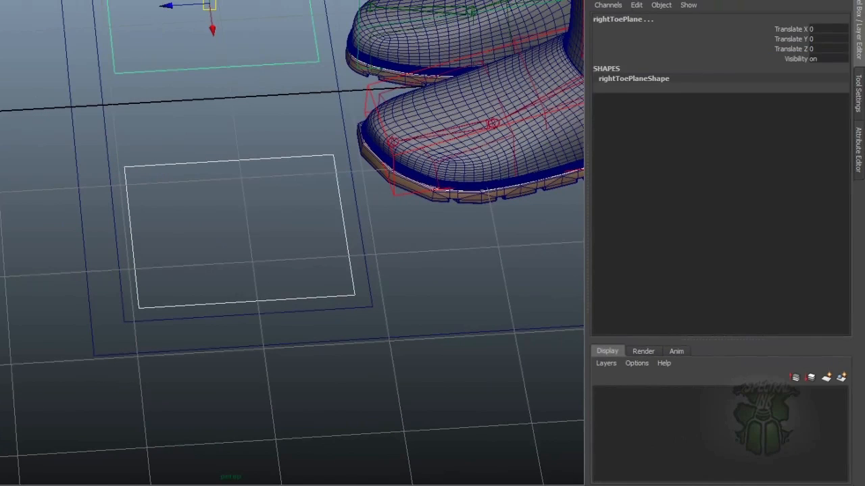
- Make the visibility channel of both toe plane curves nonkeyable
{"action": "left_click_drag", "start_coordinate": [304, 242], "coordinate": [223, 274], "text": "alt"}
{"action": "left_click", "coordinate": [797, 59]}
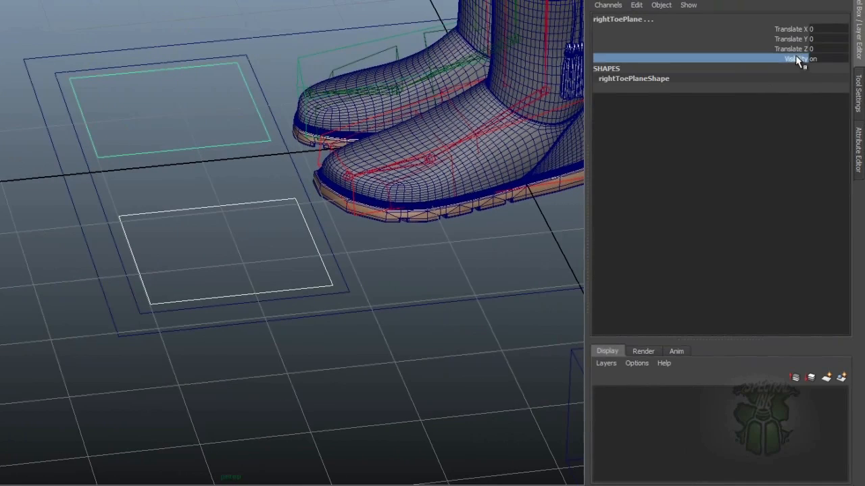
{"action": "right_click", "coordinate": [798, 60]}
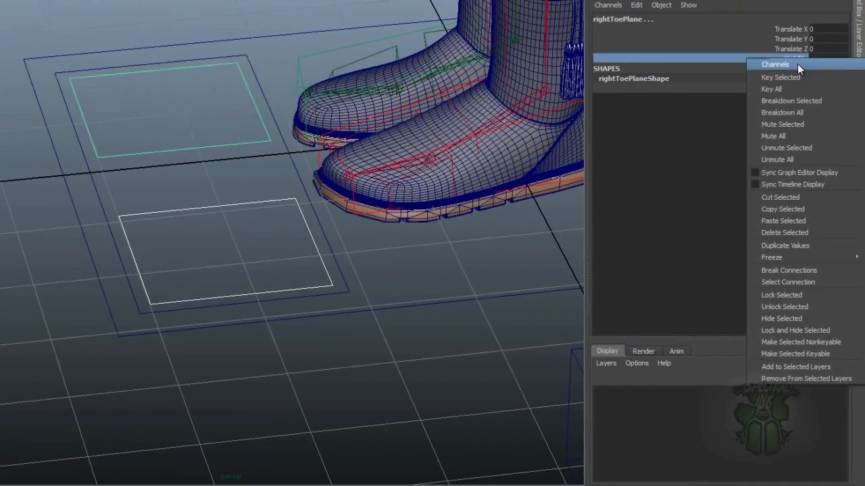
{"action": "left_click", "coordinate": [848, 346]}
- Rename the rectangle enclosing both toe planes toePlane and create a zero group for it
{"action": "left_click_drag", "start_coordinate": [218, 230], "coordinate": [105, 211], "text": "alt"}
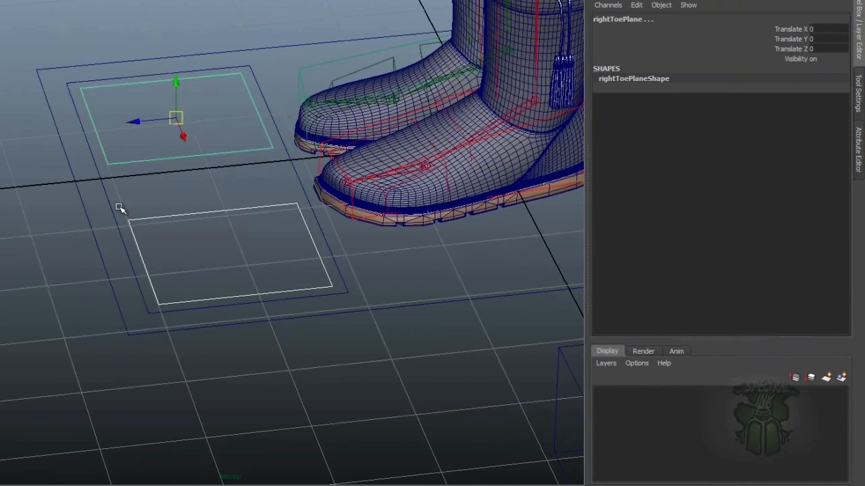
{"action": "left_click", "coordinate": [107, 206]}
{"action": "left_click", "coordinate": [619, 20]}
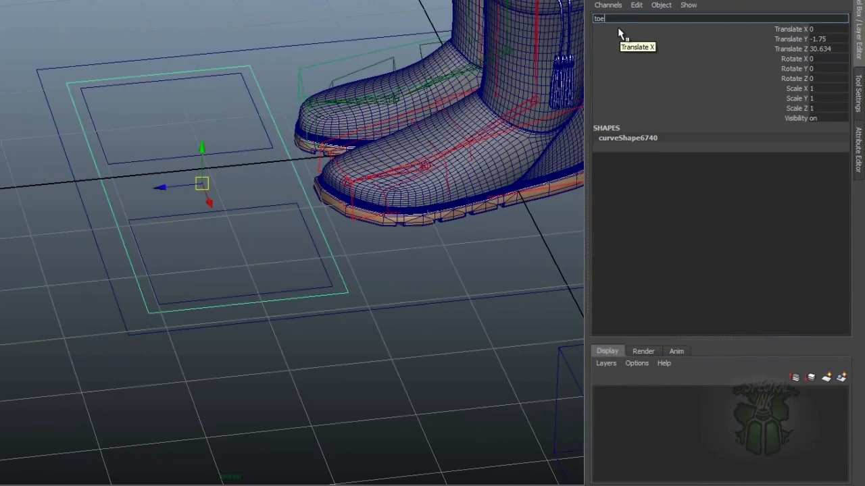
{"action": "type", "text": "toePlane"}
{"action": "key", "text": "Return"}
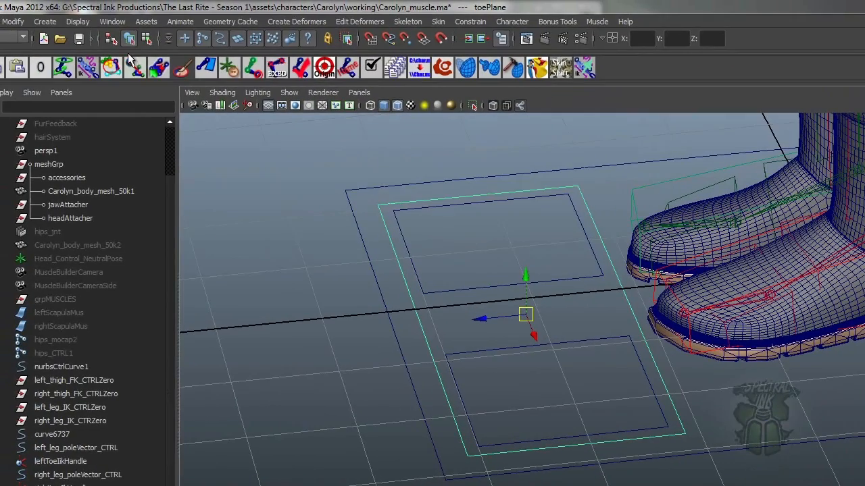
{"action": "left_click", "coordinate": [42, 69]}
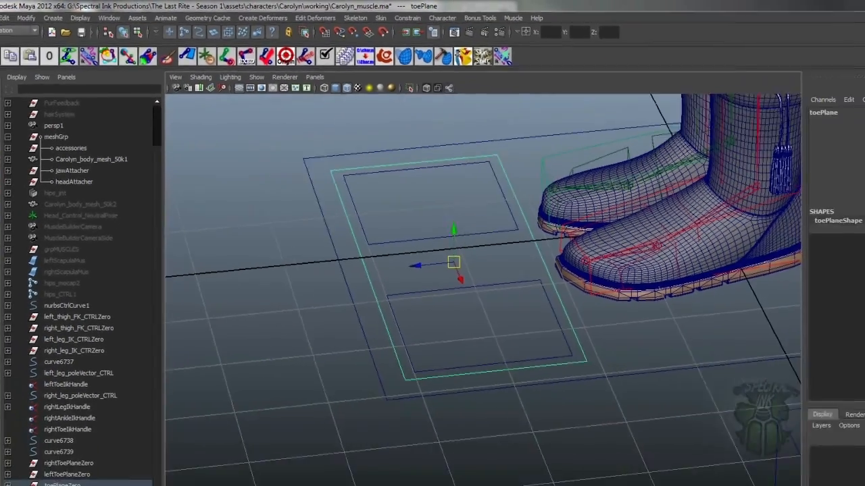
- Lock and hide the rotate and scale channels of toePlane and make its visibility channel nonkeyable
{"action": "left_click_drag", "start_coordinate": [812, 119], "coordinate": [813, 157]}
{"action": "right_click", "coordinate": [814, 129]}
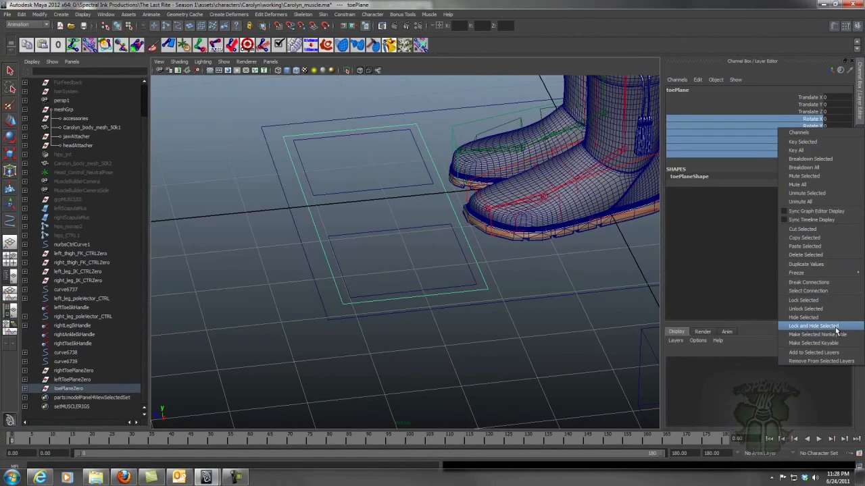
{"action": "left_click", "coordinate": [838, 326]}
{"action": "left_click", "coordinate": [818, 119]}
{"action": "right_click", "coordinate": [819, 121]}
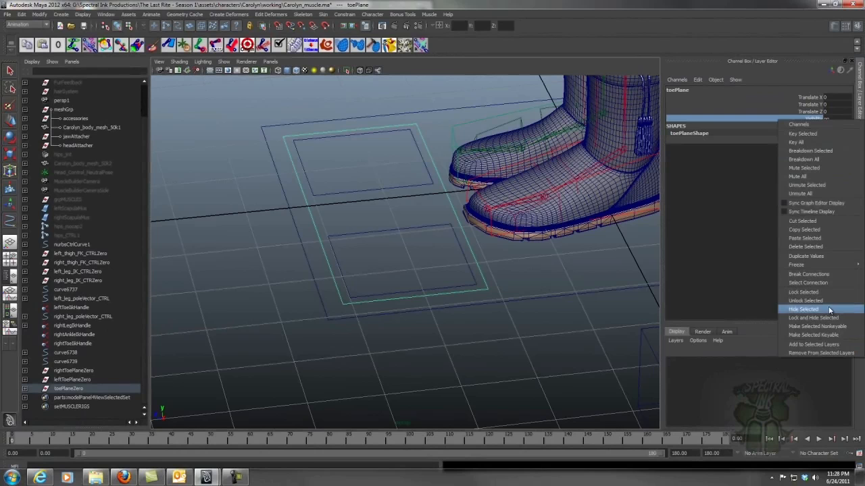
{"action": "left_click", "coordinate": [839, 327]}
{"action": "key", "text": "w"}
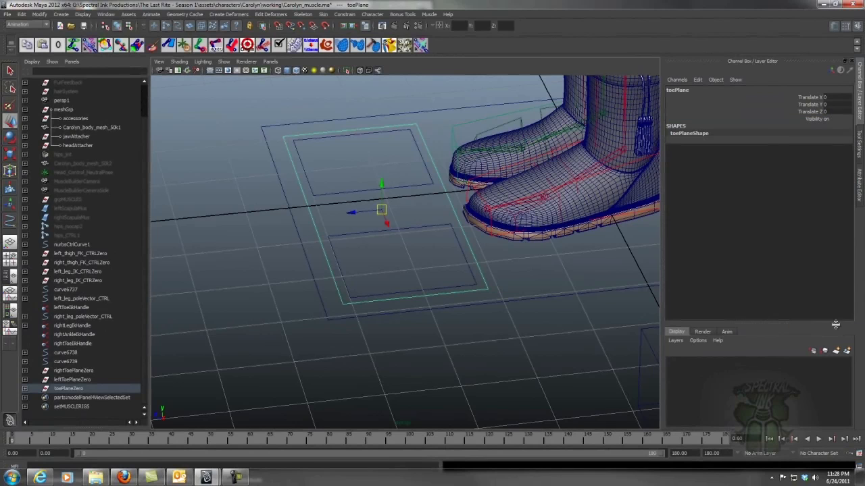
- Parent rightToePlaneZero and leftToePlaneZero under the toePlane curve
{"action": "left_click", "coordinate": [73, 370]}
{"action": "left_click", "coordinate": [73, 380], "text": "ctrl"}
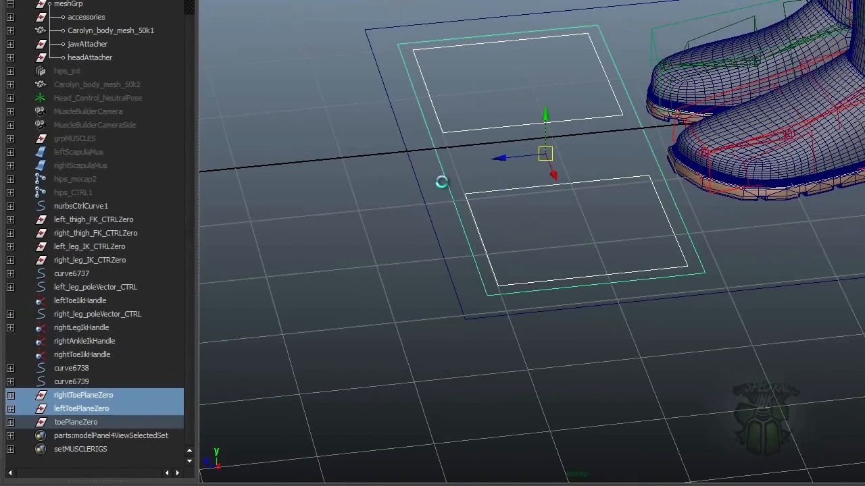
{"action": "key", "text": "p"}
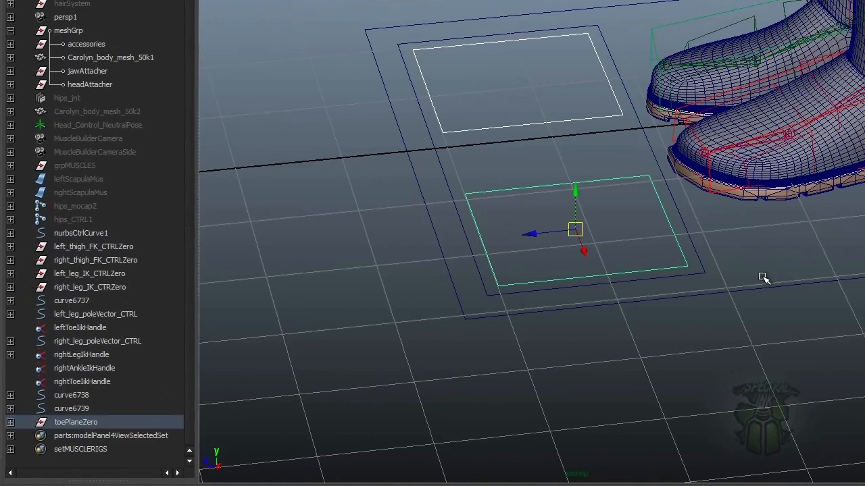
- Rename the large ground rectangle floorPlane and parent toePlaneZero under it
{"action": "key", "text": "Up"}
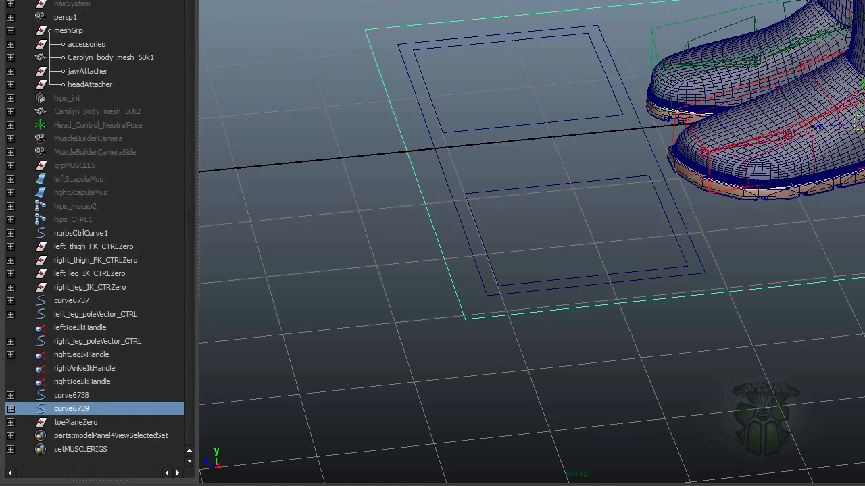
{"action": "left_click", "coordinate": [71, 421]}
{"action": "left_click", "coordinate": [75, 403], "text": "ctrl"}
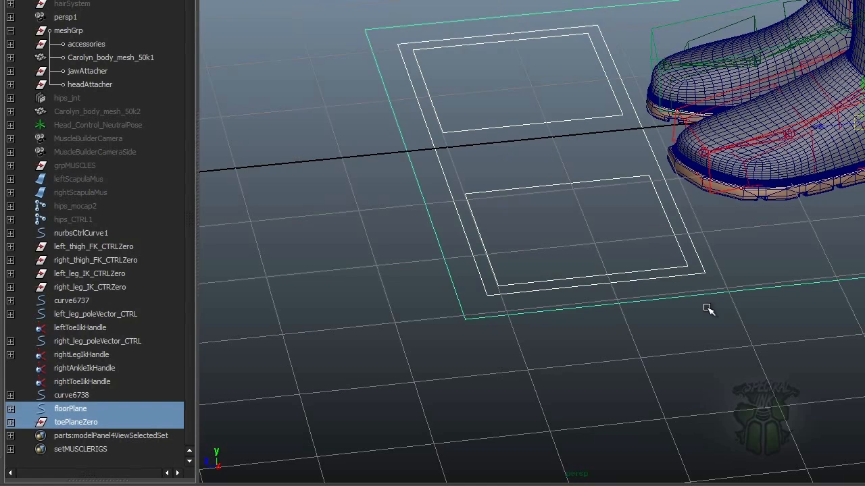
{"action": "key", "text": "p"}
- Parent the zero groups of the left and right leg IK controls under floorPlane and create a zero group for floorPlane
{"action": "left_click", "coordinate": [88, 287]}
{"action": "left_click", "coordinate": [119, 299], "text": "shift"}
{"action": "left_click_drag", "start_coordinate": [546, 197], "coordinate": [491, 213], "text": "alt"}
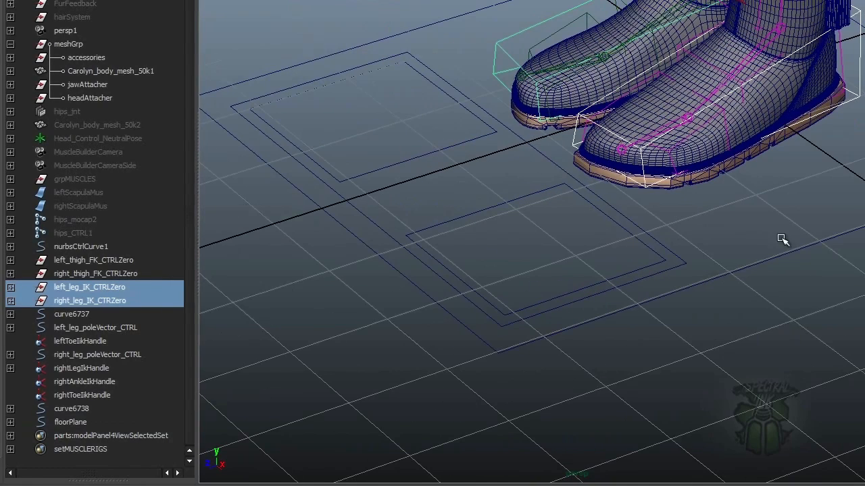
{"action": "left_click", "coordinate": [763, 270], "text": "shift"}
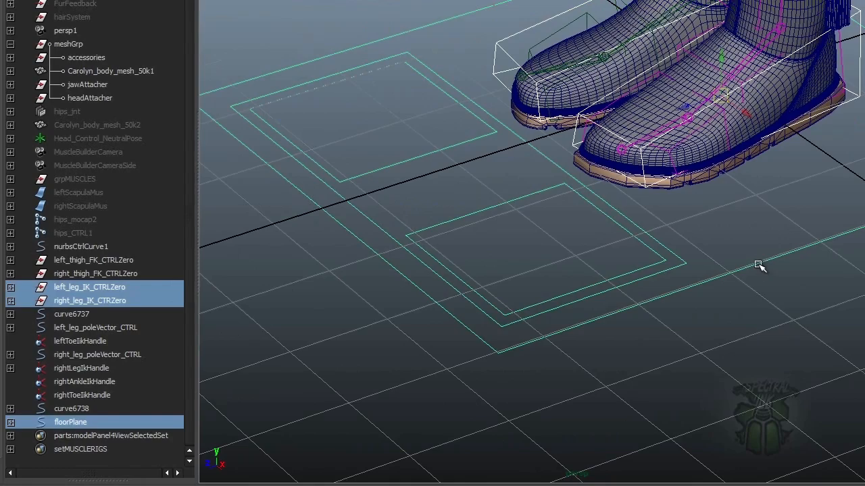
{"action": "left_click", "coordinate": [756, 267]}
{"action": "left_click_drag", "start_coordinate": [756, 267], "coordinate": [788, 226], "text": "alt"}
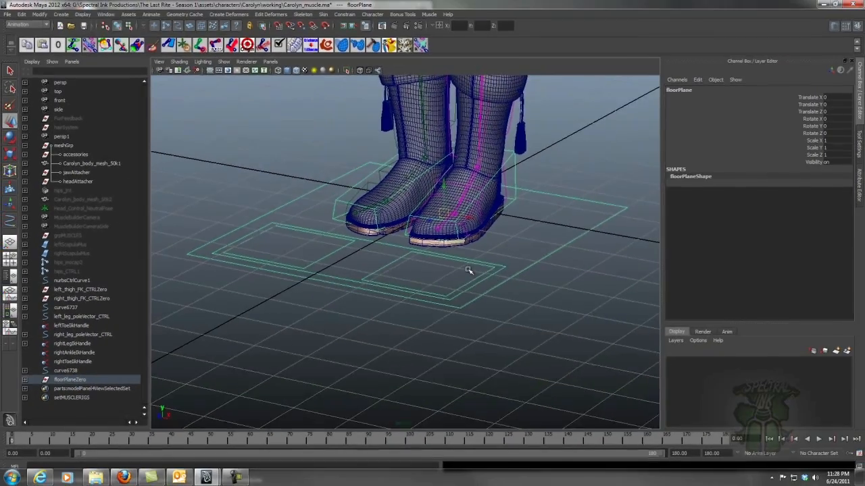
- Lock and hide the scale channels of floorPlane
{"action": "left_click_drag", "start_coordinate": [680, 240], "coordinate": [706, 255], "text": "alt"}
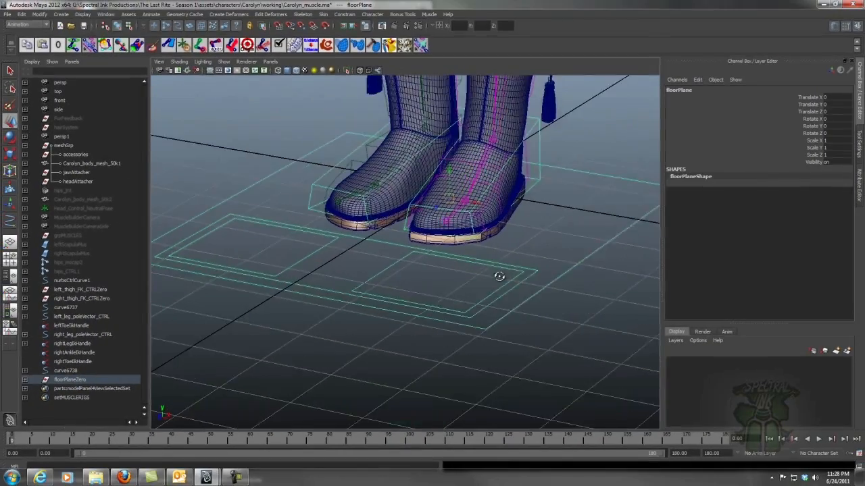
{"action": "left_click_drag", "start_coordinate": [485, 278], "coordinate": [539, 263], "text": "alt"}
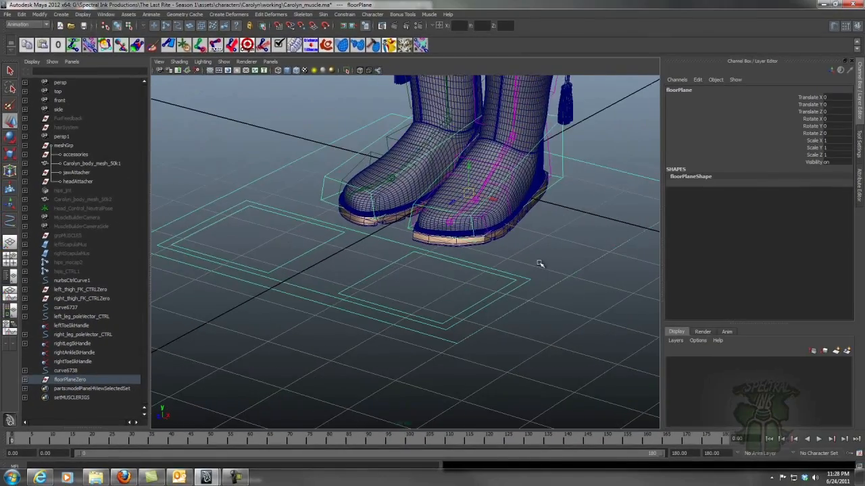
{"action": "left_click_drag", "start_coordinate": [814, 140], "coordinate": [816, 157]}
{"action": "right_click", "coordinate": [816, 149]}
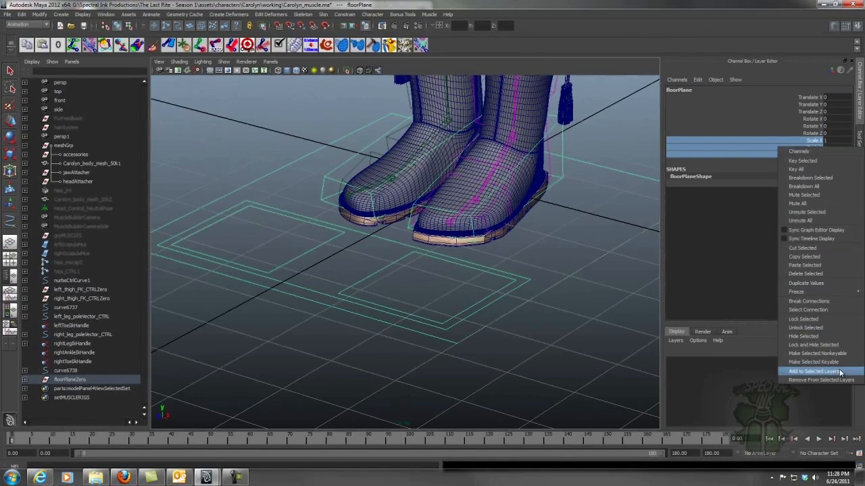
{"action": "left_click", "coordinate": [836, 349]}
- Make the Visibility channel of floorPlane nonkeyable
{"action": "left_click", "coordinate": [813, 141]}
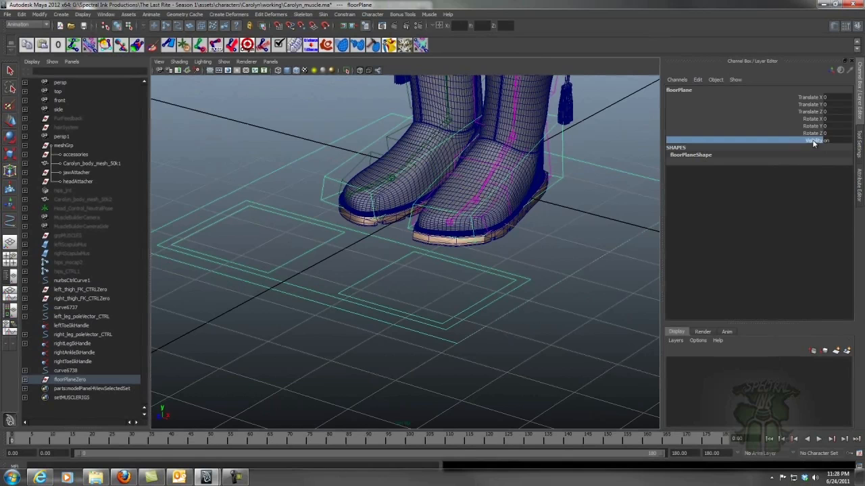
{"action": "right_click", "coordinate": [813, 143]}
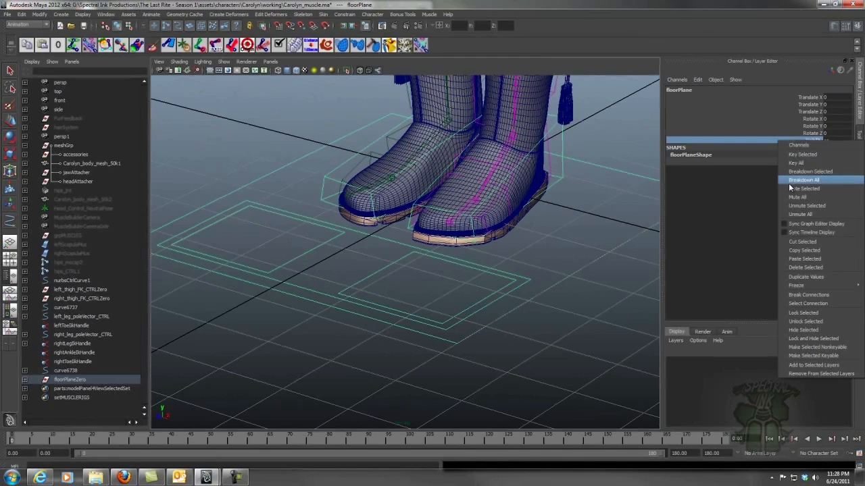
{"action": "left_click", "coordinate": [846, 347]}
- Test how the legs follow floorPlane by transforming it, and undo the test changes
{"action": "left_click_drag", "start_coordinate": [554, 299], "coordinate": [528, 246], "text": "alt"}
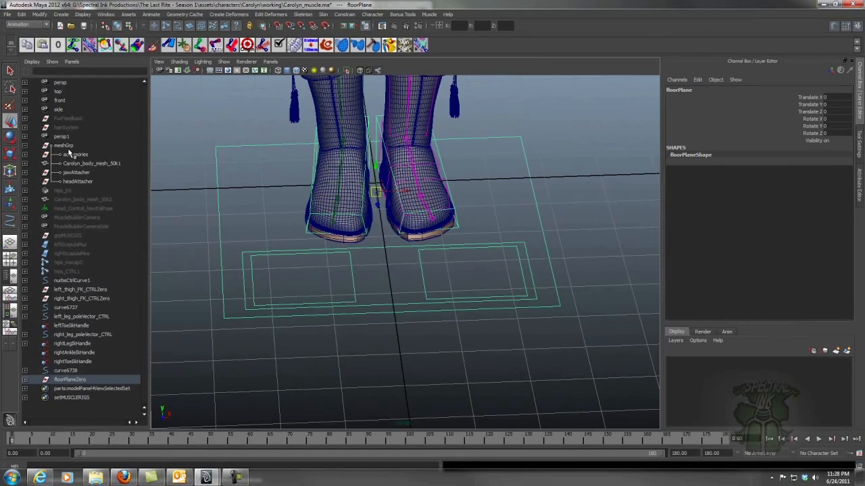
{"action": "left_click", "coordinate": [11, 137]}
{"action": "left_click_drag", "start_coordinate": [469, 273], "coordinate": [433, 189], "text": "alt"}
{"action": "left_click_drag", "start_coordinate": [435, 189], "coordinate": [475, 198], "text": "alt"}
{"action": "key", "text": "ctrl+z"}
{"action": "key", "text": "ctrl+z"}
{"action": "left_click_drag", "start_coordinate": [433, 255], "coordinate": [507, 259], "text": "alt"}
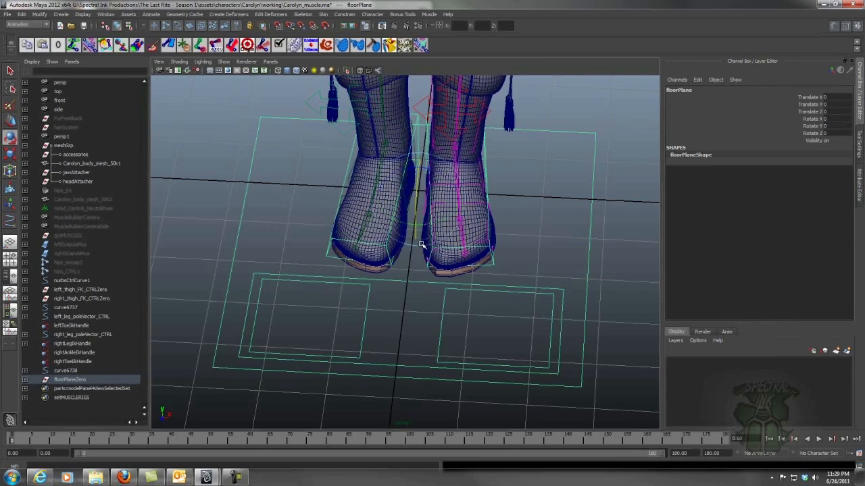
{"action": "left_click_drag", "start_coordinate": [520, 269], "coordinate": [473, 250], "text": "alt"}
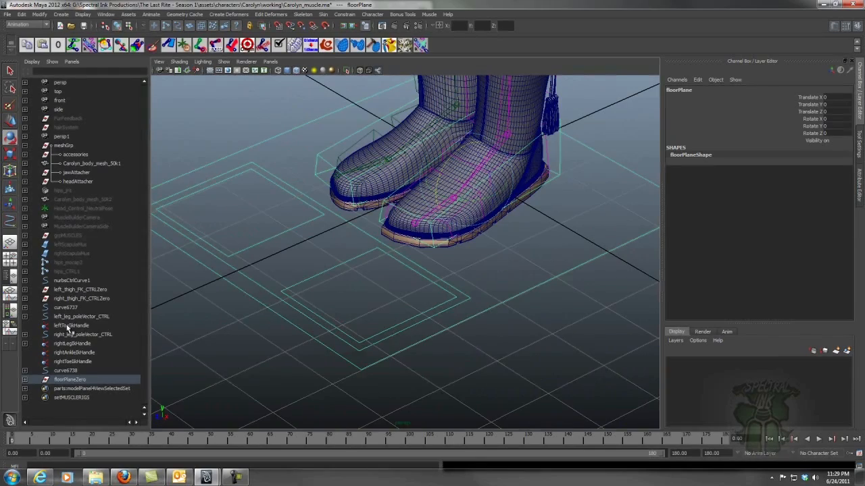
- Parent the left toe IK handle under leftToePlane
{"action": "left_click", "coordinate": [70, 326]}
{"action": "left_click_drag", "start_coordinate": [434, 284], "coordinate": [355, 260], "text": "alt"}
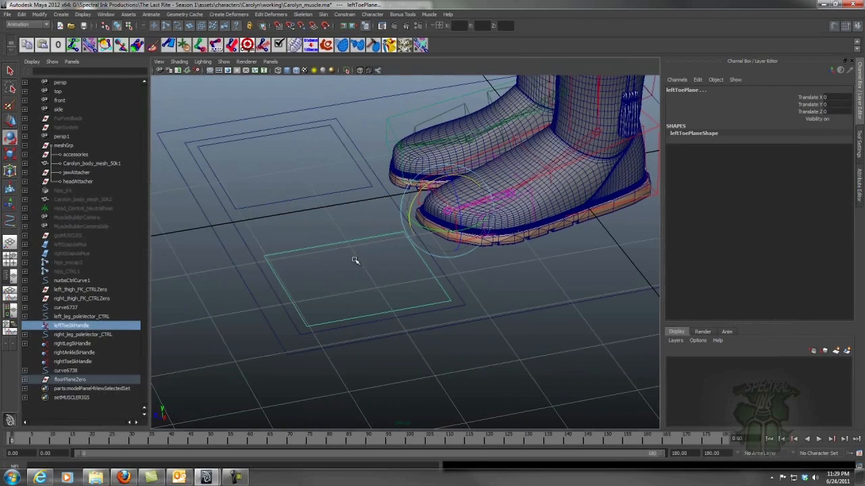
{"action": "key", "text": "p"}
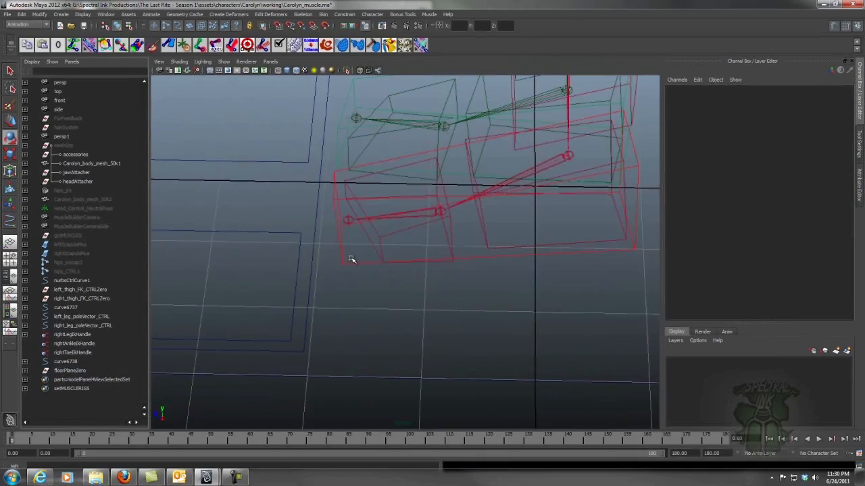
- Point-constrain the left toe IK handle to leftToeIkMarker
{"action": "left_click", "coordinate": [332, 262]}
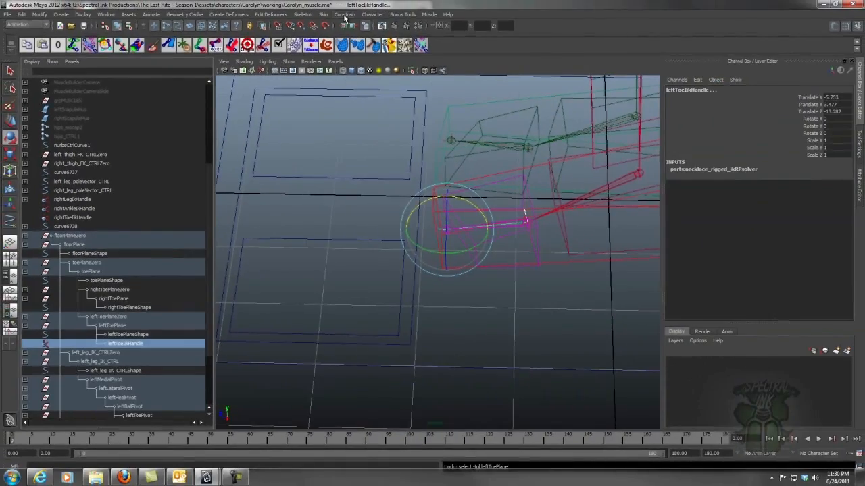
{"action": "left_click", "coordinate": [344, 15]}
{"action": "left_click", "coordinate": [358, 27]}
{"action": "left_click_drag", "start_coordinate": [466, 295], "coordinate": [423, 277], "text": "alt"}
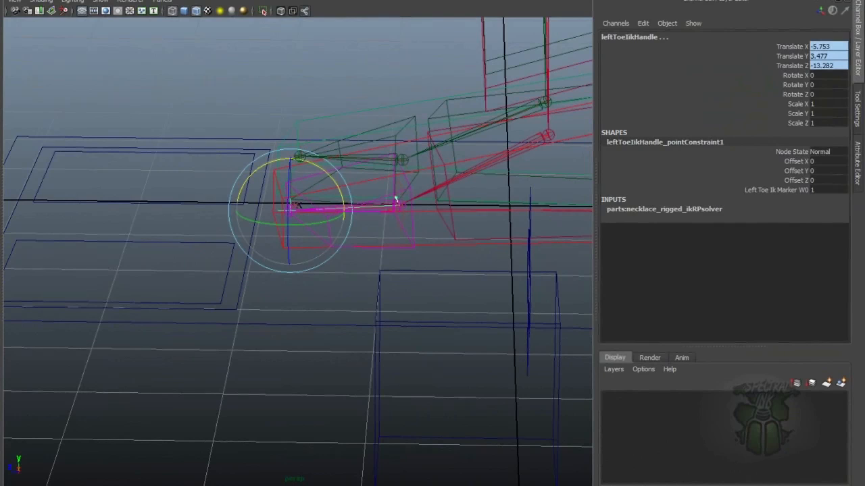
- Move left_leg_IK_CTRL to test the constrained toe IK handle, and undo the move
{"action": "left_click", "coordinate": [436, 244]}
{"action": "middle_click_drag", "start_coordinate": [424, 224], "coordinate": [351, 234], "text": "alt"}
{"action": "right_click_drag", "start_coordinate": [368, 235], "coordinate": [342, 209], "text": "alt"}
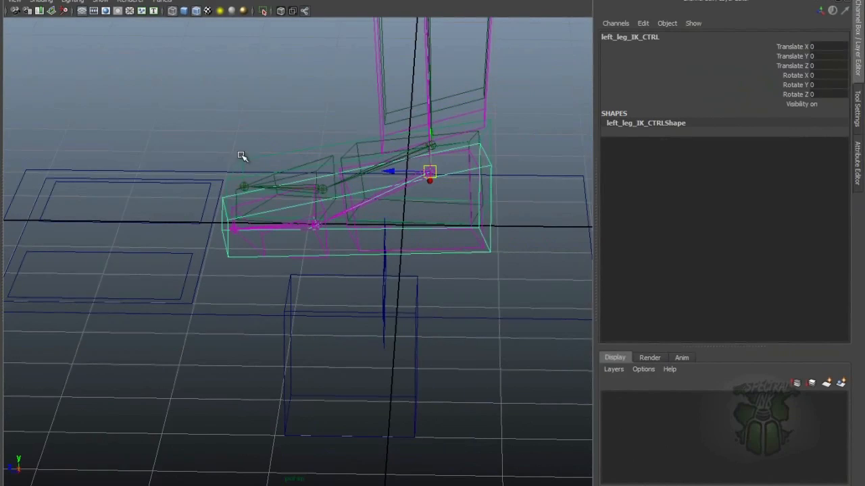
{"action": "left_click_drag", "start_coordinate": [446, 212], "coordinate": [399, 191], "text": "alt"}
{"action": "left_click_drag", "start_coordinate": [427, 129], "coordinate": [417, 150]}
{"action": "left_click_drag", "start_coordinate": [218, 183], "coordinate": [300, 194], "text": "alt"}
{"action": "right_click_drag", "start_coordinate": [301, 194], "coordinate": [337, 196], "text": "alt"}
{"action": "key", "text": "ctrl+z"}
{"action": "middle_click_drag", "start_coordinate": [280, 193], "coordinate": [406, 189], "text": "alt"}
{"action": "left_click_drag", "start_coordinate": [368, 191], "coordinate": [387, 216], "text": "alt"}
- Select the left toe IK handle and inspect its Translate Y value
{"action": "left_click", "coordinate": [457, 237]}
{"action": "left_click_drag", "start_coordinate": [511, 204], "coordinate": [447, 195], "text": "alt"}
{"action": "right_click_drag", "start_coordinate": [447, 195], "coordinate": [560, 208], "text": "alt"}
{"action": "left_click_drag", "start_coordinate": [599, 213], "coordinate": [529, 191], "text": "alt"}
{"action": "right_click_drag", "start_coordinate": [528, 191], "coordinate": [355, 180], "text": "alt"}
{"action": "middle_click_drag", "start_coordinate": [450, 176], "coordinate": [500, 178], "text": "alt"}
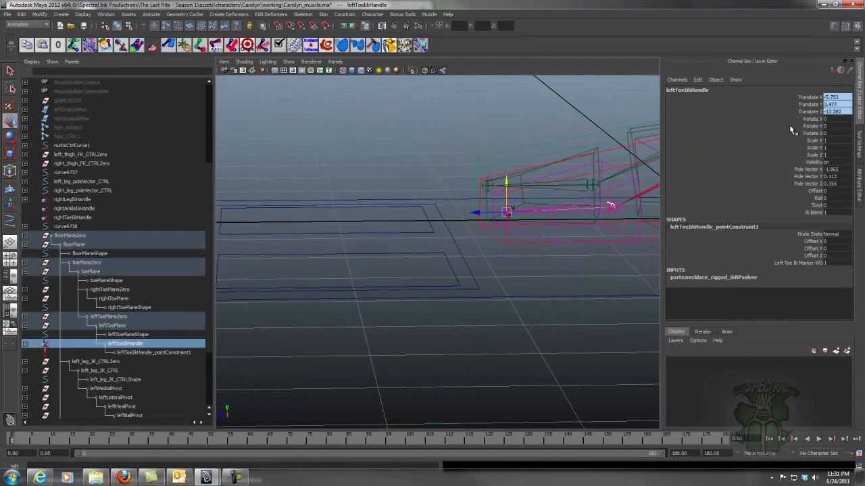
{"action": "left_click_drag", "start_coordinate": [575, 137], "coordinate": [513, 148], "text": "alt"}
{"action": "left_click", "coordinate": [830, 105]}
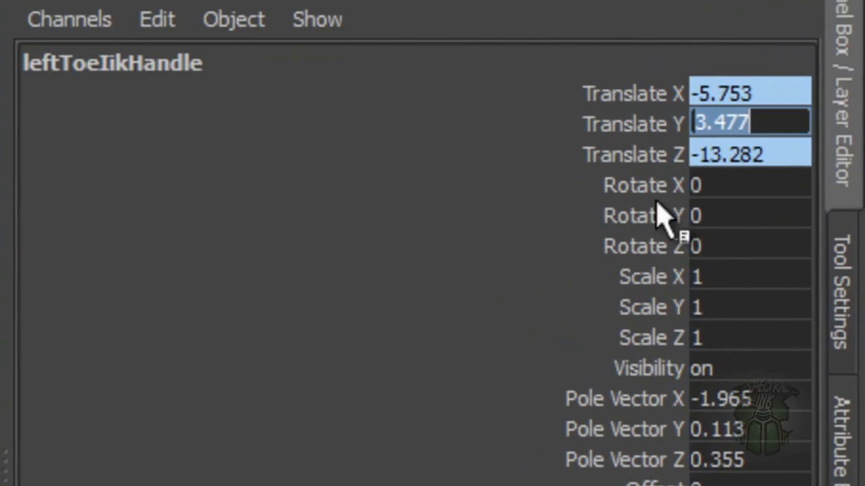
{"action": "key", "text": "Return"}
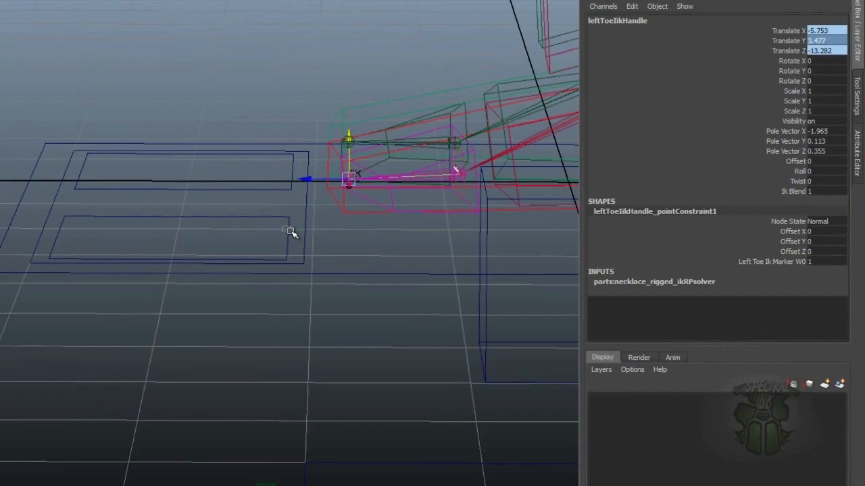
- Raise leftToePlane vertically above the floor as a test of the toe IK handle
{"action": "left_click", "coordinate": [282, 225]}
{"action": "left_click_drag", "start_coordinate": [282, 226], "coordinate": [253, 222], "text": "alt"}
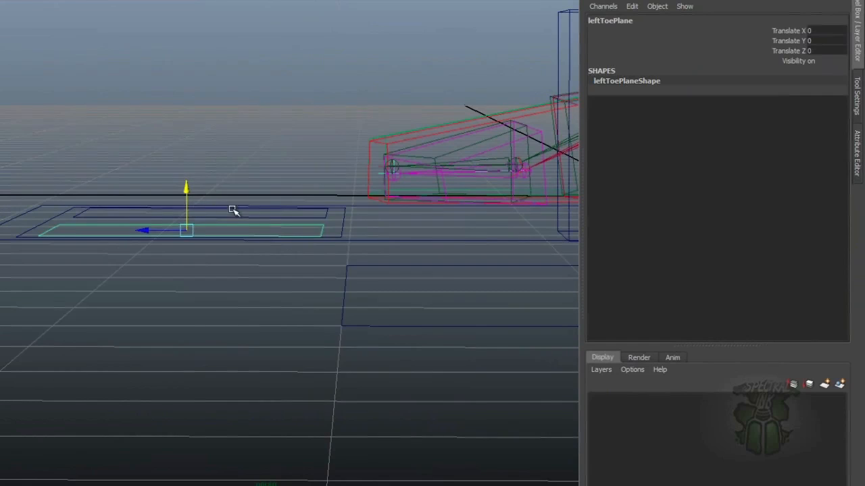
{"action": "left_click_drag", "start_coordinate": [191, 187], "coordinate": [201, 109]}
{"action": "right_click_drag", "start_coordinate": [338, 133], "coordinate": [433, 191], "text": "alt"}
{"action": "left_click_drag", "start_coordinate": [433, 192], "coordinate": [346, 182], "text": "alt"}
- Inspect the left toe IK handle's Translate Y with the toe plane raised, and reselect leftToePlane
{"action": "left_click", "coordinate": [319, 181]}
{"action": "left_click", "coordinate": [834, 41]}
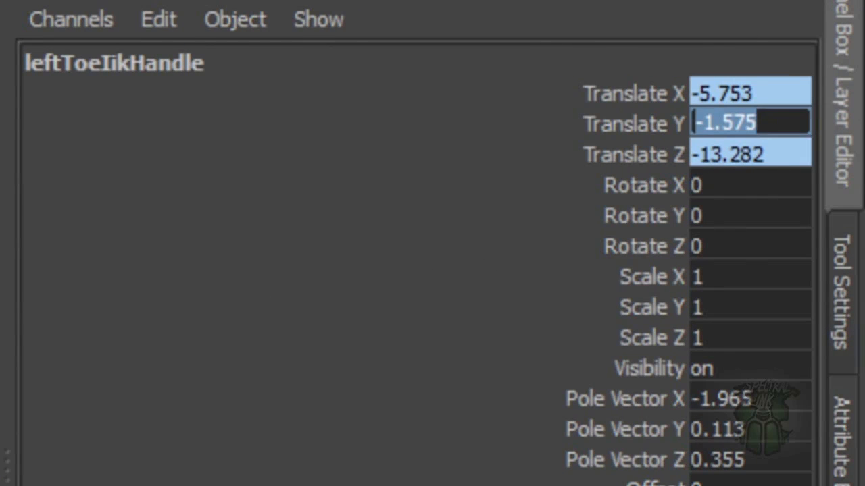
{"action": "key", "text": "Return"}
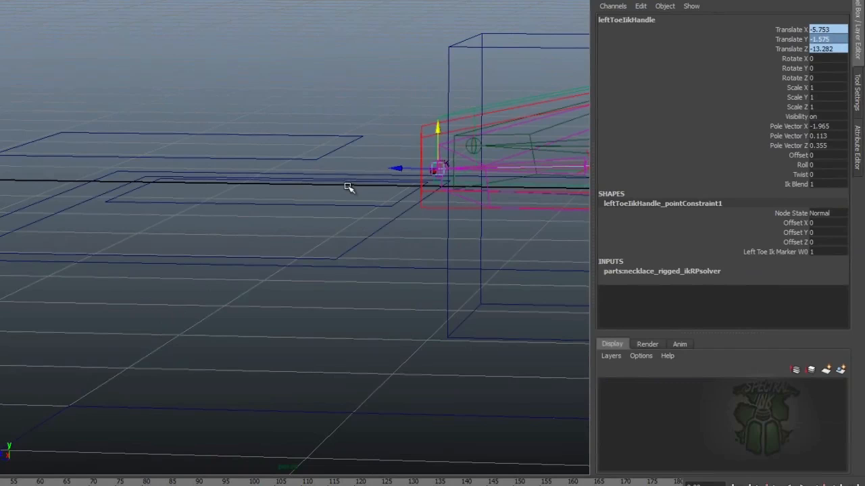
{"action": "left_click_drag", "start_coordinate": [356, 187], "coordinate": [331, 177], "text": "alt"}
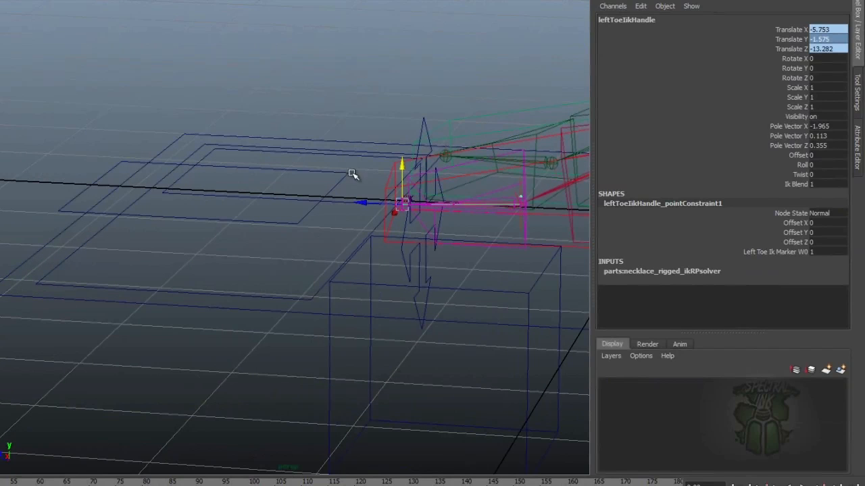
{"action": "left_click_drag", "start_coordinate": [341, 180], "coordinate": [371, 163], "text": "alt"}
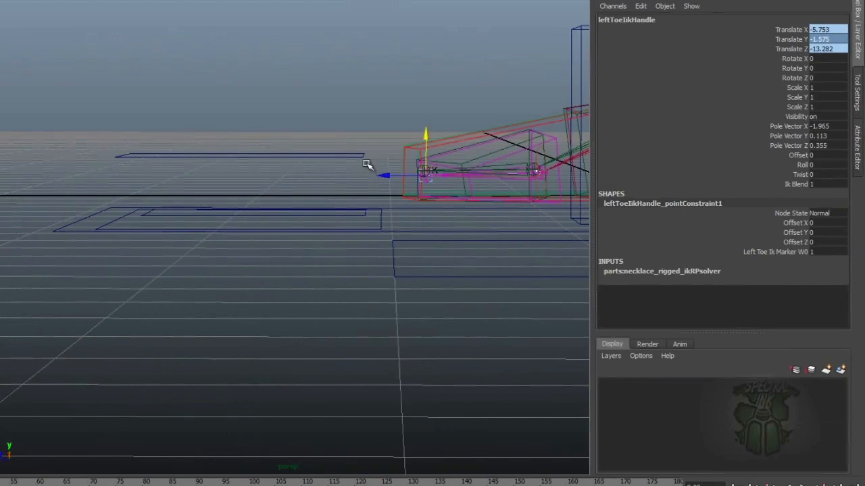
{"action": "left_click_drag", "start_coordinate": [349, 157], "coordinate": [324, 187], "text": "alt"}
{"action": "left_click", "coordinate": [54, 186]}
{"action": "left_click_drag", "start_coordinate": [54, 186], "coordinate": [77, 185], "text": "alt"}
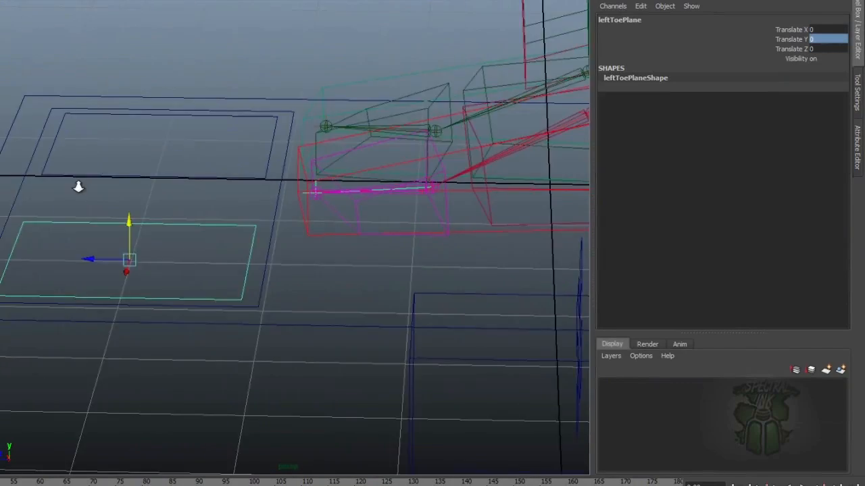
{"action": "right_click_drag", "start_coordinate": [77, 185], "coordinate": [300, 177], "text": "alt"}
{"action": "left_click_drag", "start_coordinate": [303, 169], "coordinate": [289, 181], "text": "alt"}
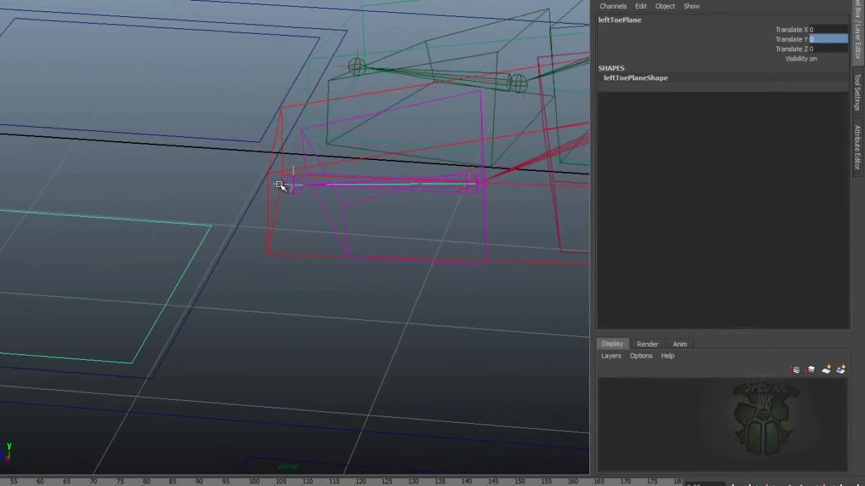
- Enable a minimum Translate Y limit of 3.48 on the left toe IK handle
{"action": "left_click", "coordinate": [281, 186]}
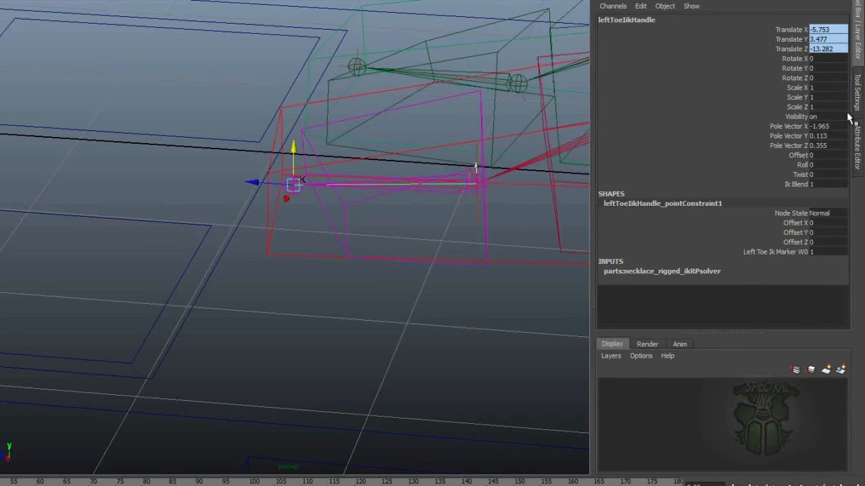
{"action": "left_click", "coordinate": [855, 139]}
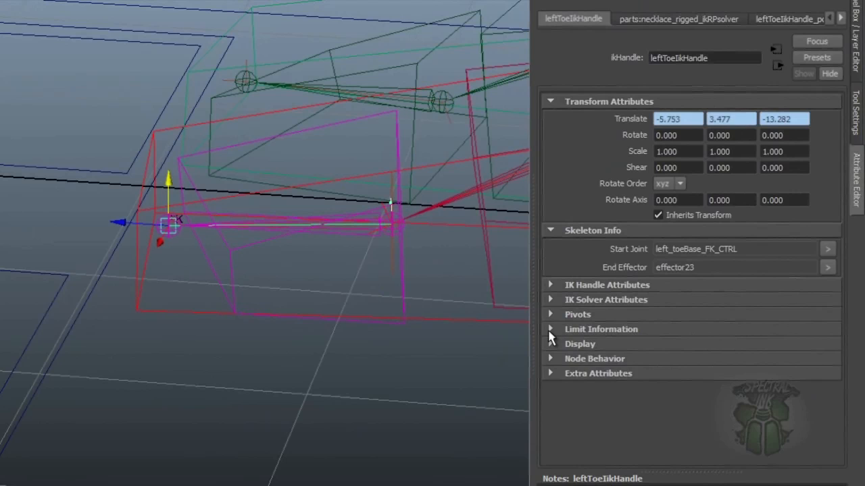
{"action": "left_click", "coordinate": [550, 330]}
{"action": "left_click", "coordinate": [551, 360]}
{"action": "left_click", "coordinate": [551, 345]}
{"action": "middle_click_drag", "start_coordinate": [331, 358], "coordinate": [289, 206], "text": "alt"}
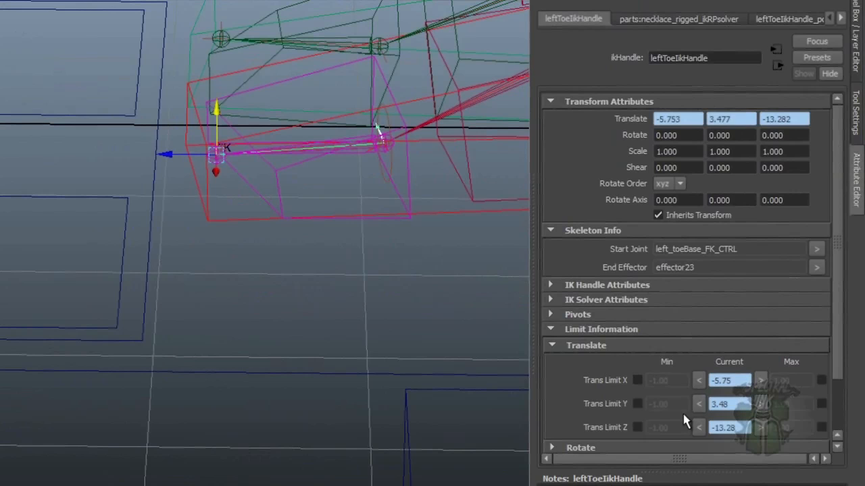
{"action": "left_click", "coordinate": [699, 409]}
{"action": "left_click", "coordinate": [668, 365]}
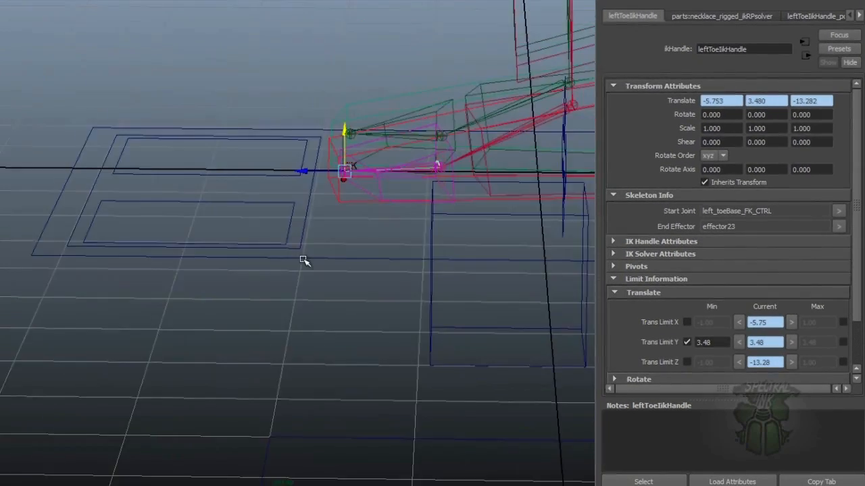
- Move leftToePlane to test the translate limit on the left toe IK handle
{"action": "left_click_drag", "start_coordinate": [303, 259], "coordinate": [270, 279], "text": "alt"}
{"action": "right_click_drag", "start_coordinate": [270, 279], "coordinate": [346, 259], "text": "alt"}
{"action": "left_click_drag", "start_coordinate": [346, 259], "coordinate": [342, 258], "text": "alt"}
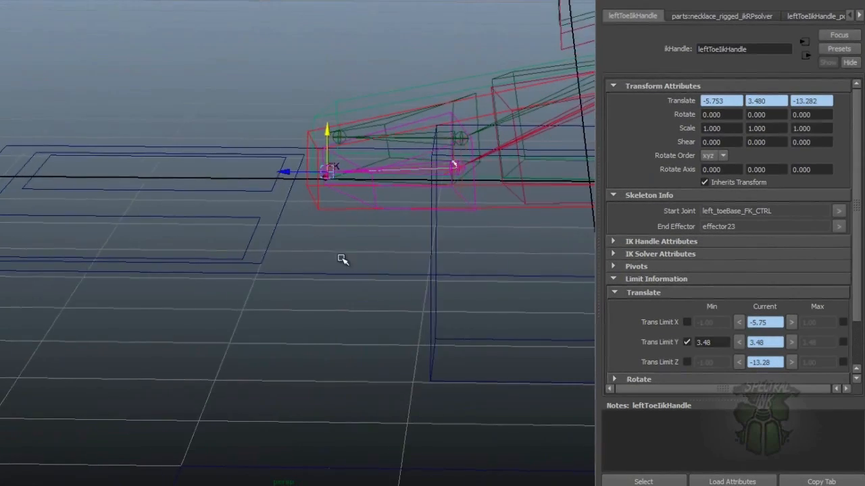
{"action": "left_click", "coordinate": [249, 237]}
{"action": "middle_click_drag", "start_coordinate": [291, 219], "coordinate": [319, 219], "text": "alt"}
{"action": "left_click_drag", "start_coordinate": [142, 196], "coordinate": [498, 196]}
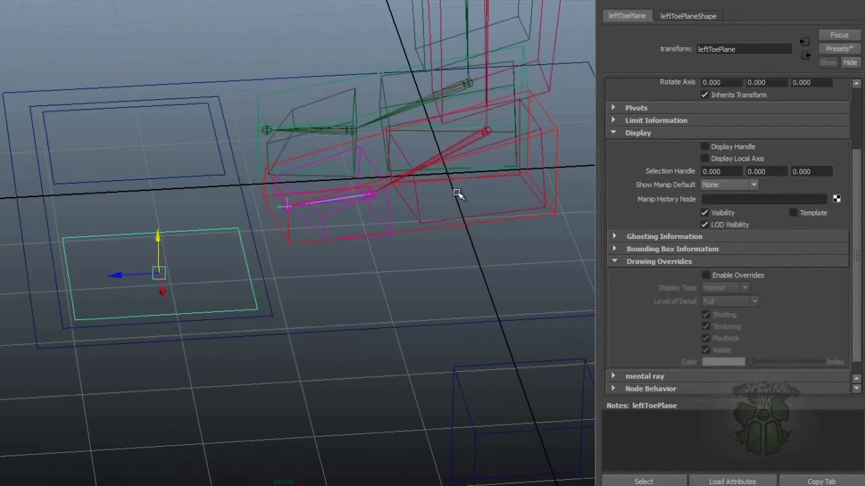
- Select leftMedialPivot under left_leg_IK_CTRL and test tilting the left foot with it
{"action": "left_click", "coordinate": [295, 245]}
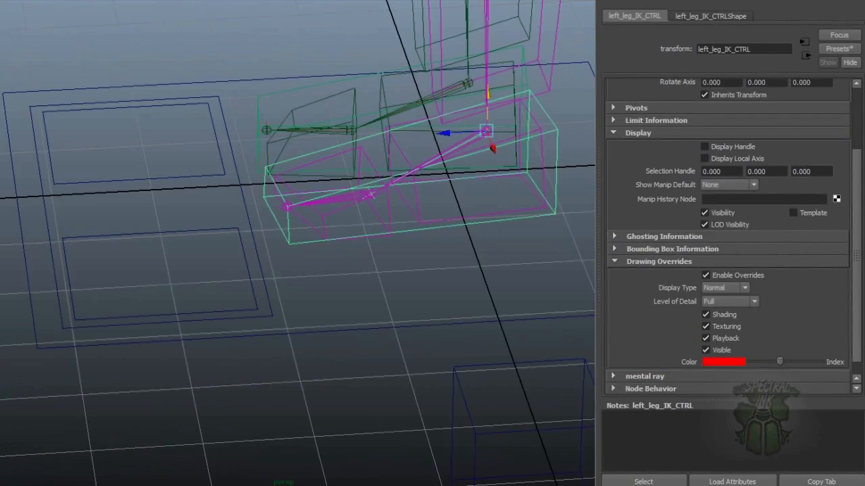
{"action": "left_click", "coordinate": [371, 195]}
{"action": "mouse_move", "coordinate": [378, 193]}
{"action": "left_mouse_down", "text": "alt"}
{"action": "mouse_move", "coordinate": [377, 174]}
{"action": "mouse_move", "coordinate": [353, 196]}
{"action": "mouse_move", "coordinate": [373, 194]}
{"action": "left_mouse_up", "text": "alt"}
{"action": "key", "text": "e"}
{"action": "left_click_drag", "start_coordinate": [304, 193], "coordinate": [243, 183], "text": "alt"}
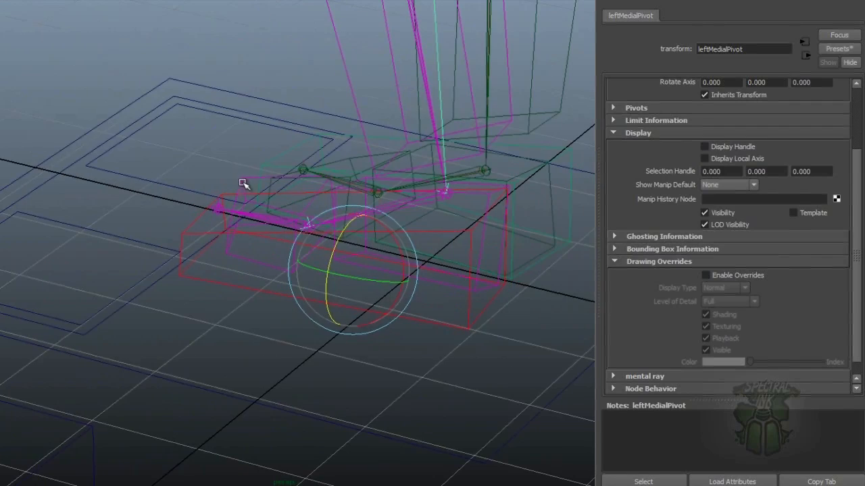
- Examine how left_toeBase_FK_CTRL rotates relative to leftMedialPivot from several angles
{"action": "left_click", "coordinate": [244, 184]}
{"action": "left_click_drag", "start_coordinate": [180, 193], "coordinate": [246, 183], "text": "alt"}
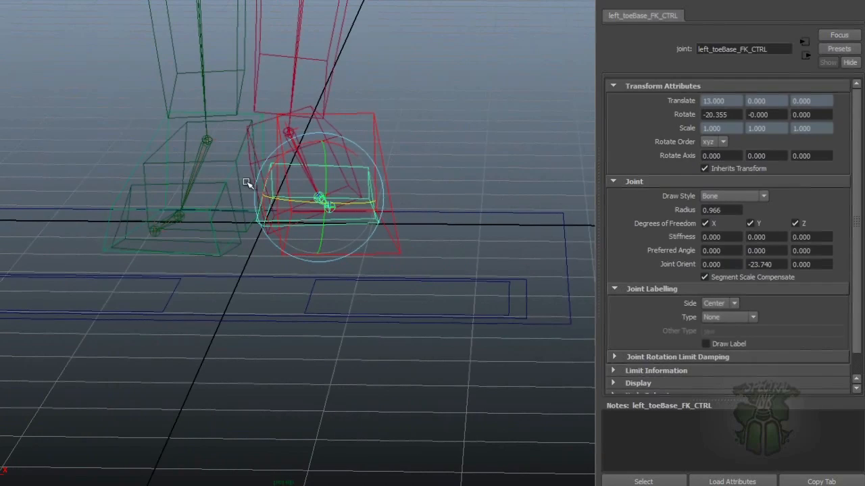
{"action": "left_click_drag", "start_coordinate": [247, 184], "coordinate": [167, 188], "text": "alt"}
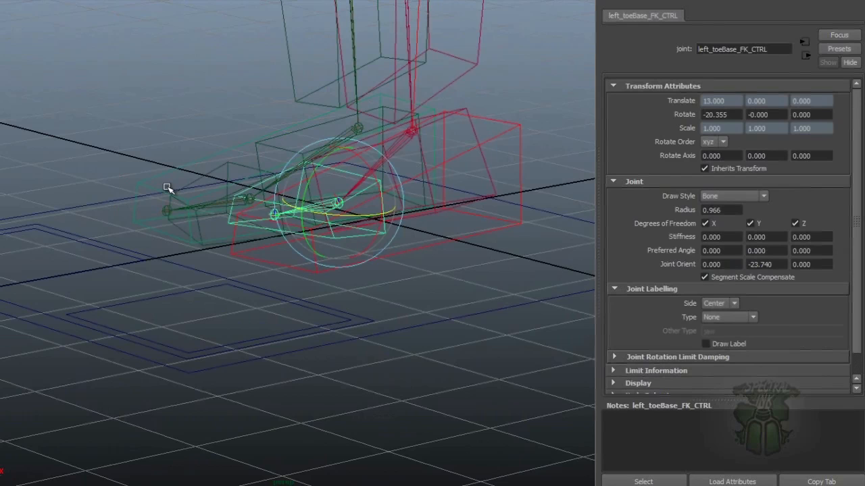
{"action": "left_click_drag", "start_coordinate": [168, 188], "coordinate": [206, 139], "text": "alt"}
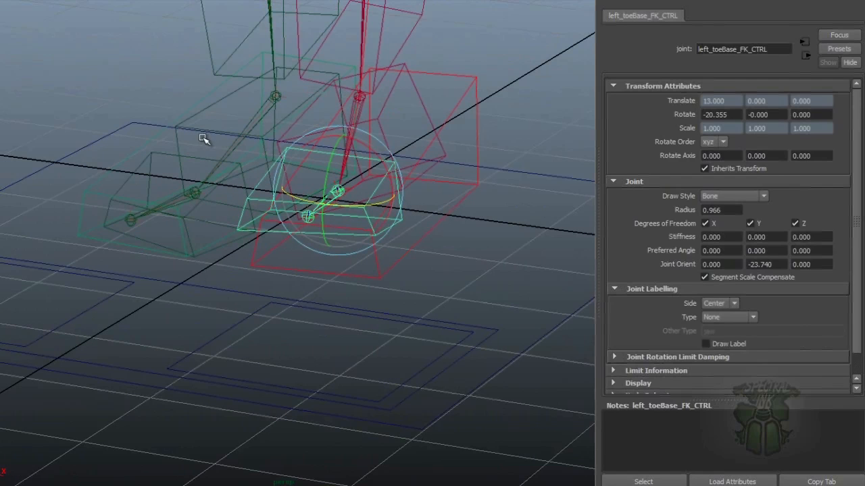
{"action": "key", "text": "Up"}
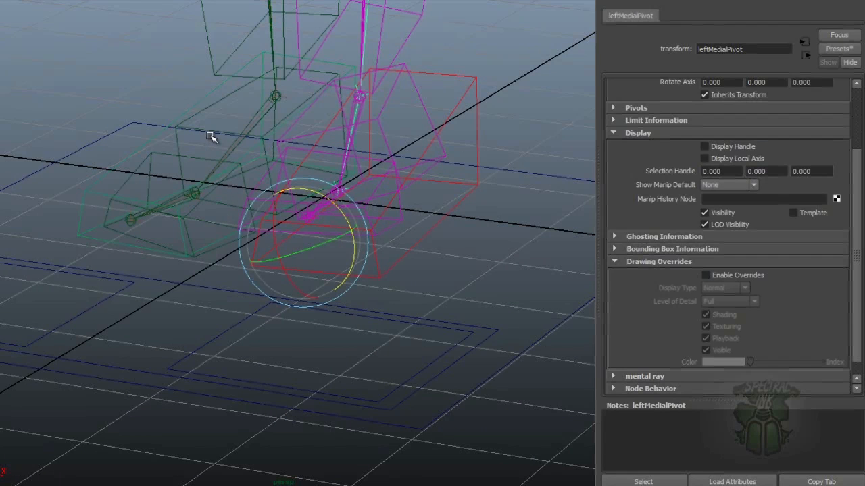
{"action": "left_click_drag", "start_coordinate": [212, 135], "coordinate": [303, 185], "text": "alt"}
{"action": "key", "text": "Down"}
{"action": "left_click_drag", "start_coordinate": [413, 195], "coordinate": [352, 189], "text": "alt"}
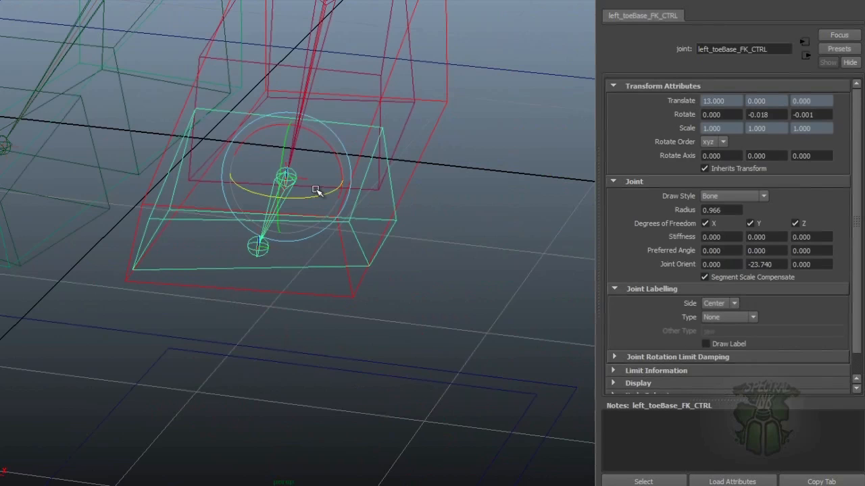
- Create an empty group and name it leftToePoleVectorConstraintMarker
{"action": "left_click", "coordinate": [440, 232]}
{"action": "left_click_drag", "start_coordinate": [440, 231], "coordinate": [377, 195], "text": "alt"}
{"action": "key", "text": "ctrl+g"}
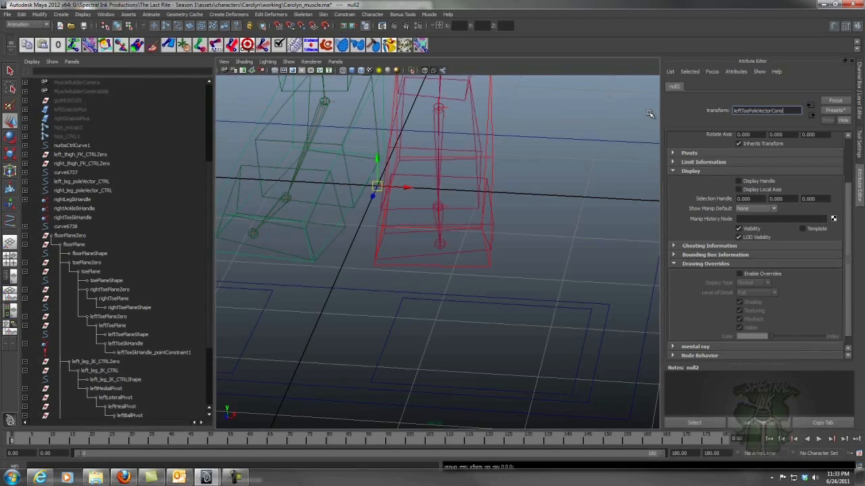
{"action": "type", "text": "Marker"}
{"action": "key", "text": "Return"}
- Snap leftToePoleVectorConstraintMarker to the left toe base joint
{"action": "mouse_move", "coordinate": [428, 201]}
{"action": "left_mouse_down", "text": "alt"}
{"action": "mouse_move", "coordinate": [407, 209]}
{"action": "mouse_move", "coordinate": [427, 191]}
{"action": "mouse_move", "coordinate": [462, 193]}
{"action": "mouse_move", "coordinate": [440, 198]}
{"action": "mouse_move", "coordinate": [404, 241]}
{"action": "mouse_move", "coordinate": [479, 175]}
{"action": "mouse_move", "coordinate": [469, 189]}
{"action": "mouse_move", "coordinate": [496, 208]}
{"action": "left_mouse_up", "text": "alt"}
{"action": "left_click", "coordinate": [405, 233]}
{"action": "left_click", "coordinate": [857, 108]}
{"action": "mouse_move", "coordinate": [582, 195]}
{"action": "left_mouse_down", "text": "alt"}
{"action": "mouse_move", "coordinate": [547, 234]}
{"action": "mouse_move", "coordinate": [542, 198]}
{"action": "mouse_move", "coordinate": [498, 198]}
{"action": "mouse_move", "coordinate": [513, 216]}
{"action": "mouse_move", "coordinate": [491, 258]}
{"action": "left_mouse_up", "text": "alt"}
{"action": "scroll", "coordinate": [513, 216], "scroll_direction": "down", "scroll_amount": 3}
{"action": "scroll", "coordinate": [83, 390], "scroll_direction": "down", "scroll_amount": 4}
{"action": "left_click", "coordinate": [84, 389]}
{"action": "key", "text": "v"}
{"action": "mouse_move", "coordinate": [487, 150]}
{"action": "left_mouse_down"}
{"action": "mouse_move", "coordinate": [495, 176]}
{"action": "mouse_move", "coordinate": [493, 241]}
{"action": "mouse_move", "coordinate": [525, 254]}
{"action": "mouse_move", "coordinate": [412, 222]}
{"action": "mouse_move", "coordinate": [409, 232]}
{"action": "mouse_move", "coordinate": [472, 248]}
{"action": "left_mouse_up"}
- Pole vector constrain leftToeIkHandle to leftToePoleVectorConstraintMarker and check the rotation of left_toeBase_FK_CTRL
{"action": "left_click", "coordinate": [488, 315], "text": "shift"}
{"action": "left_click", "coordinate": [344, 14]}
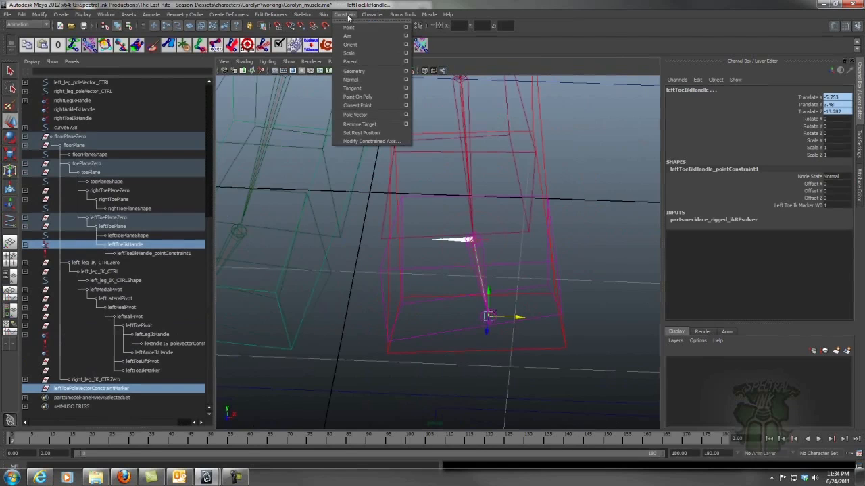
{"action": "left_click", "coordinate": [381, 115]}
{"action": "left_click_drag", "start_coordinate": [443, 314], "coordinate": [464, 300], "text": "alt"}
{"action": "left_click", "coordinate": [470, 321]}
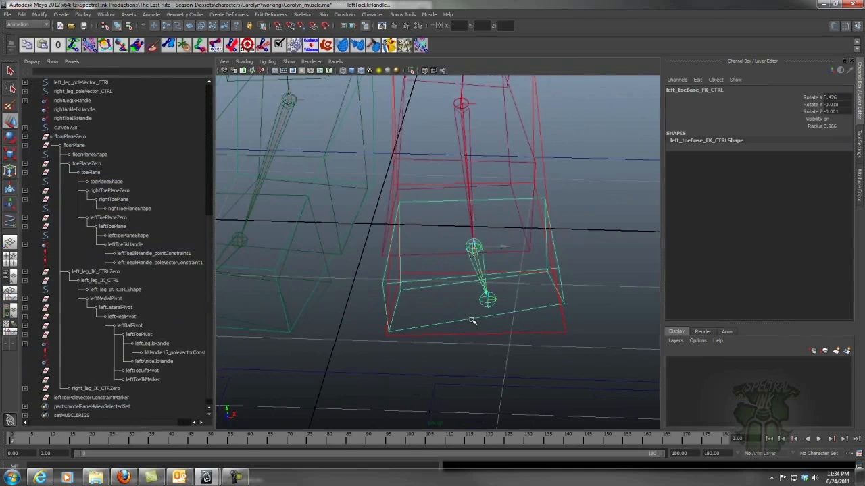
{"action": "left_click_drag", "start_coordinate": [463, 235], "coordinate": [427, 206], "text": "alt"}
{"action": "key", "text": "z"}
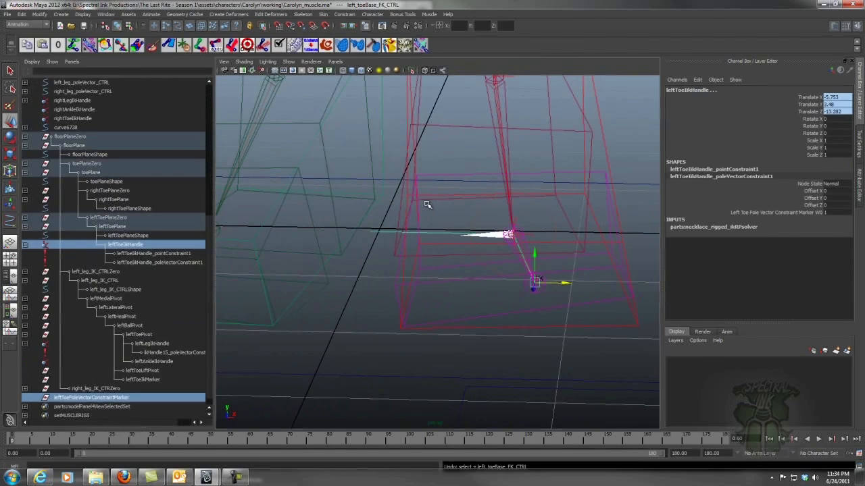
- Nudge leftToePoleVectorConstraintMarker vertically in small moves, checking left_toeBase_FK_CTRL's Rotate X after each one
{"action": "left_click", "coordinate": [94, 400]}
{"action": "mouse_move", "coordinate": [344, 222]}
{"action": "left_mouse_down", "text": "alt"}
{"action": "mouse_move", "coordinate": [359, 221]}
{"action": "mouse_move", "coordinate": [367, 203]}
{"action": "left_mouse_up", "text": "alt"}
{"action": "left_click", "coordinate": [431, 253]}
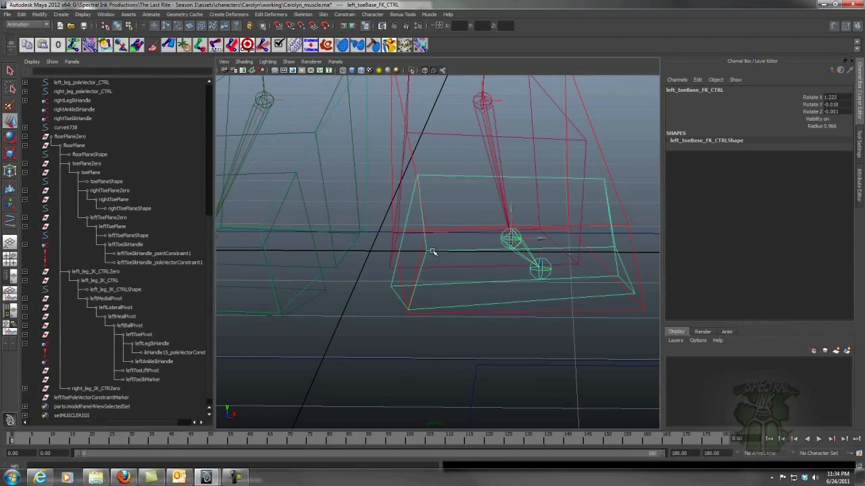
{"action": "key", "text": "ctrl+z"}
{"action": "left_click_drag", "start_coordinate": [368, 208], "coordinate": [368, 200]}
{"action": "left_click", "coordinate": [440, 176]}
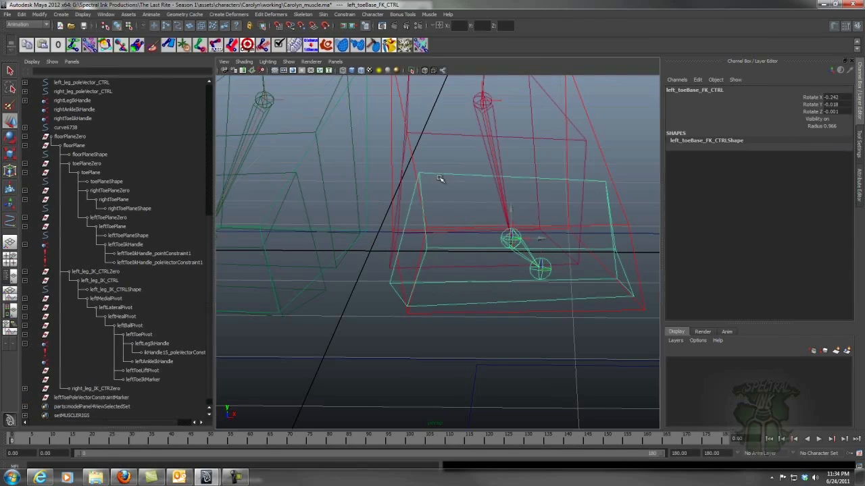
{"action": "key", "text": "ctrl+z"}
- Set leftToePoleVectorConstraintMarker's Translate Y to 2.292 and inspect left_toeBase_FK_CTRL's rotation and alignment from several angles
{"action": "left_click", "coordinate": [836, 98]}
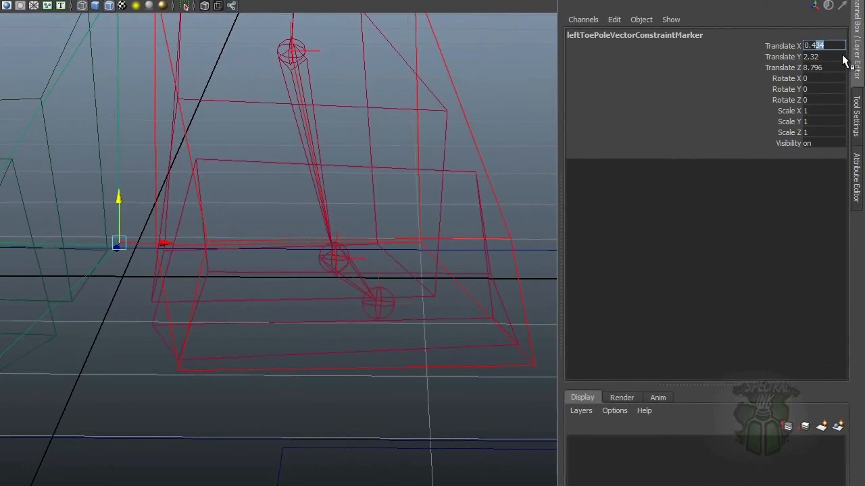
{"action": "key", "text": "Tab"}
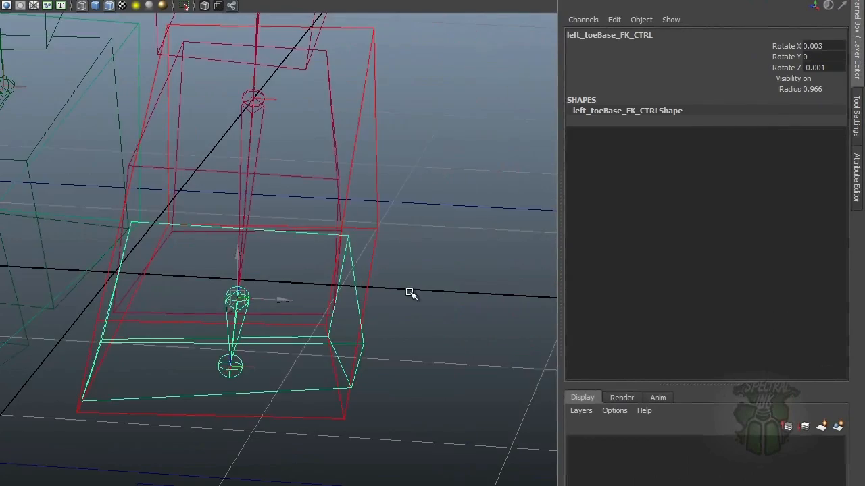
{"action": "left_click_drag", "start_coordinate": [409, 293], "coordinate": [405, 264], "text": "alt"}
{"action": "right_click_drag", "start_coordinate": [374, 264], "coordinate": [443, 275], "text": "alt"}
{"action": "left_click_drag", "start_coordinate": [445, 277], "coordinate": [347, 270], "text": "alt"}
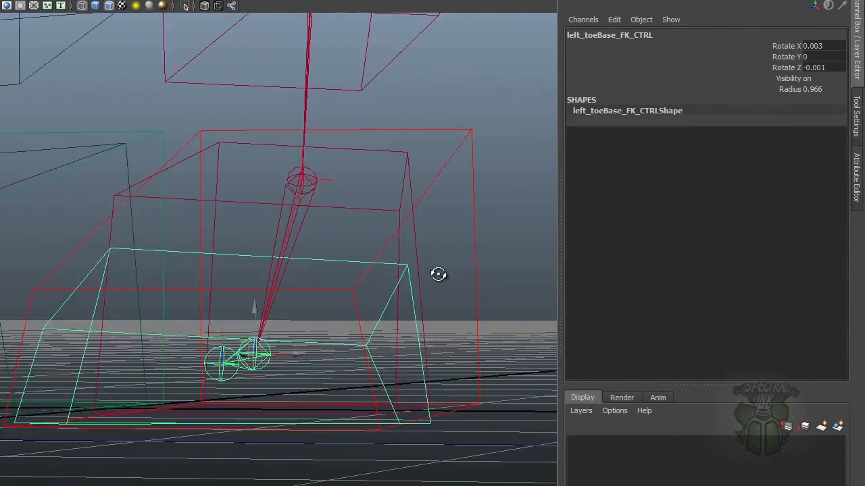
{"action": "middle_click_drag", "start_coordinate": [347, 270], "coordinate": [279, 255], "text": "alt"}
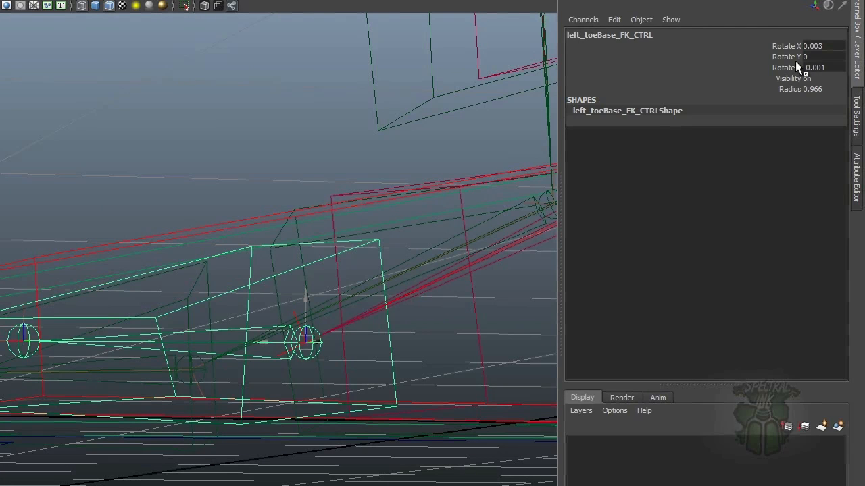
{"action": "left_click_drag", "start_coordinate": [292, 146], "coordinate": [374, 162], "text": "alt"}
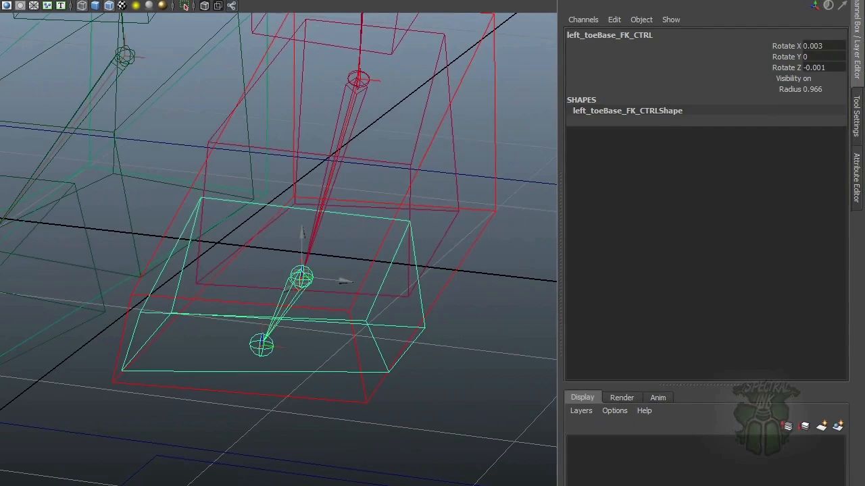
- Fine-tune leftToePoleVectorConstraintMarker's Translate Y, trying 2.291 and finishing at 2.293
{"action": "left_click", "coordinate": [151, 250]}
{"action": "left_click_drag", "start_coordinate": [289, 256], "coordinate": [356, 255], "text": "alt"}
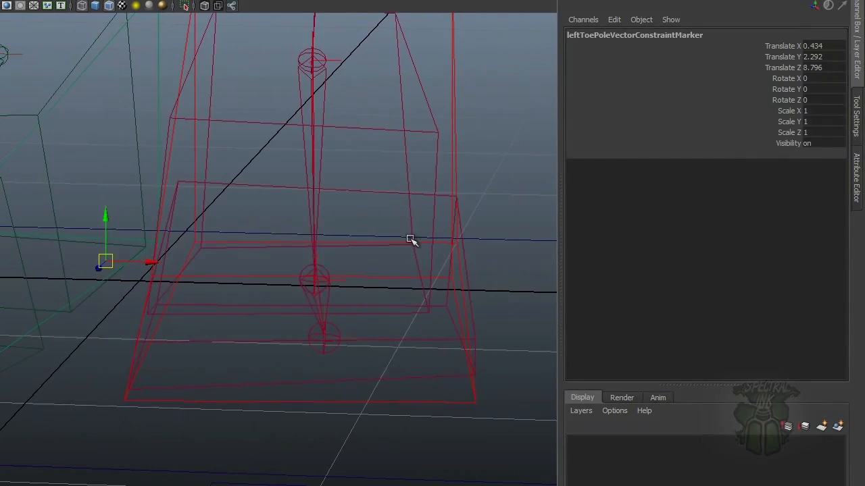
{"action": "double_click", "coordinate": [821, 57]}
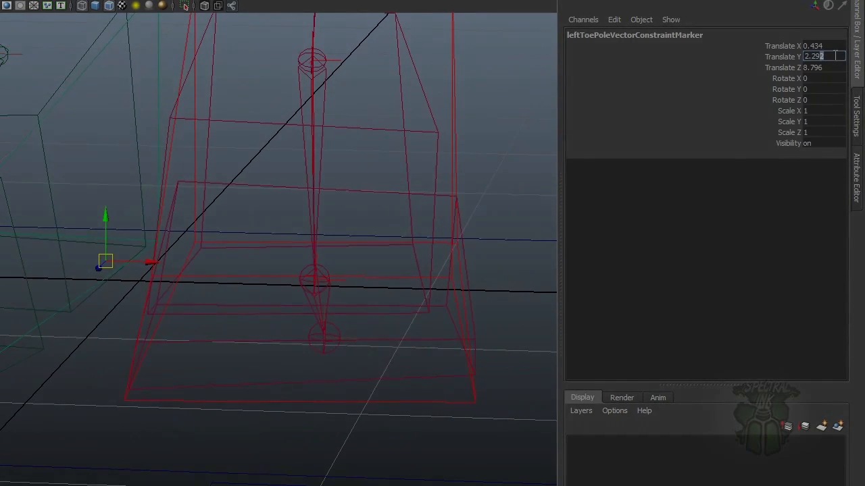
{"action": "key", "text": "Return"}
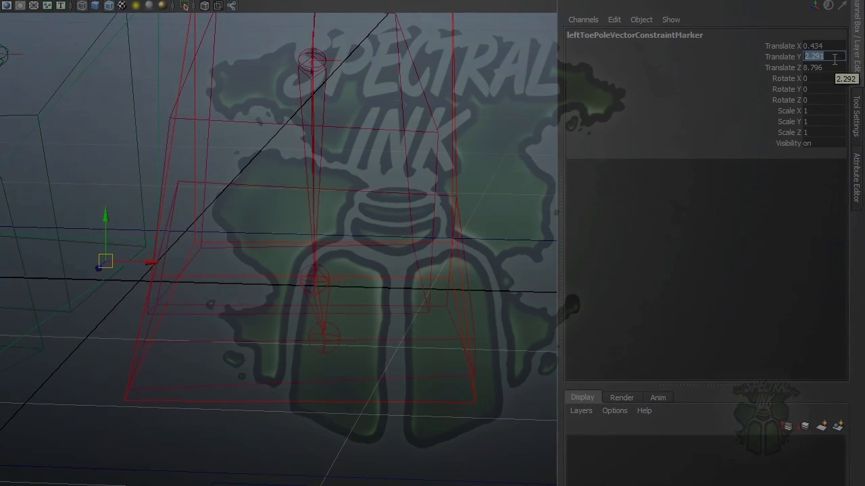
{"action": "left_click", "coordinate": [250, 192]}
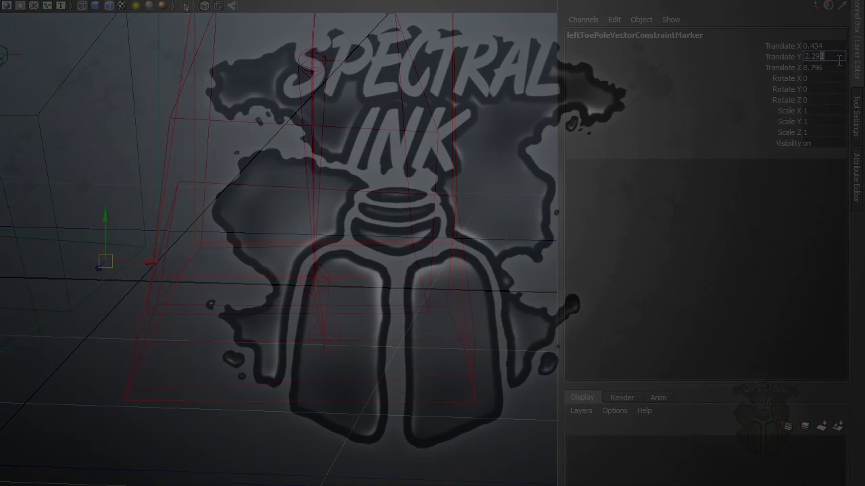
{"action": "key", "text": "Return"}
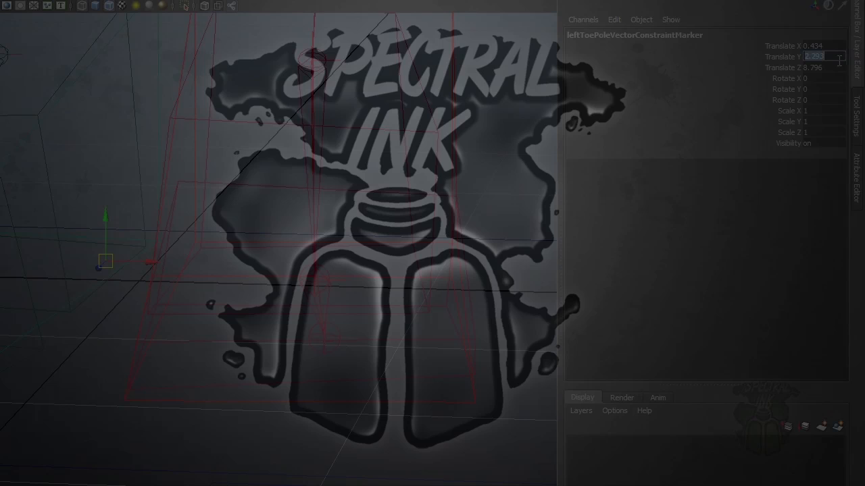